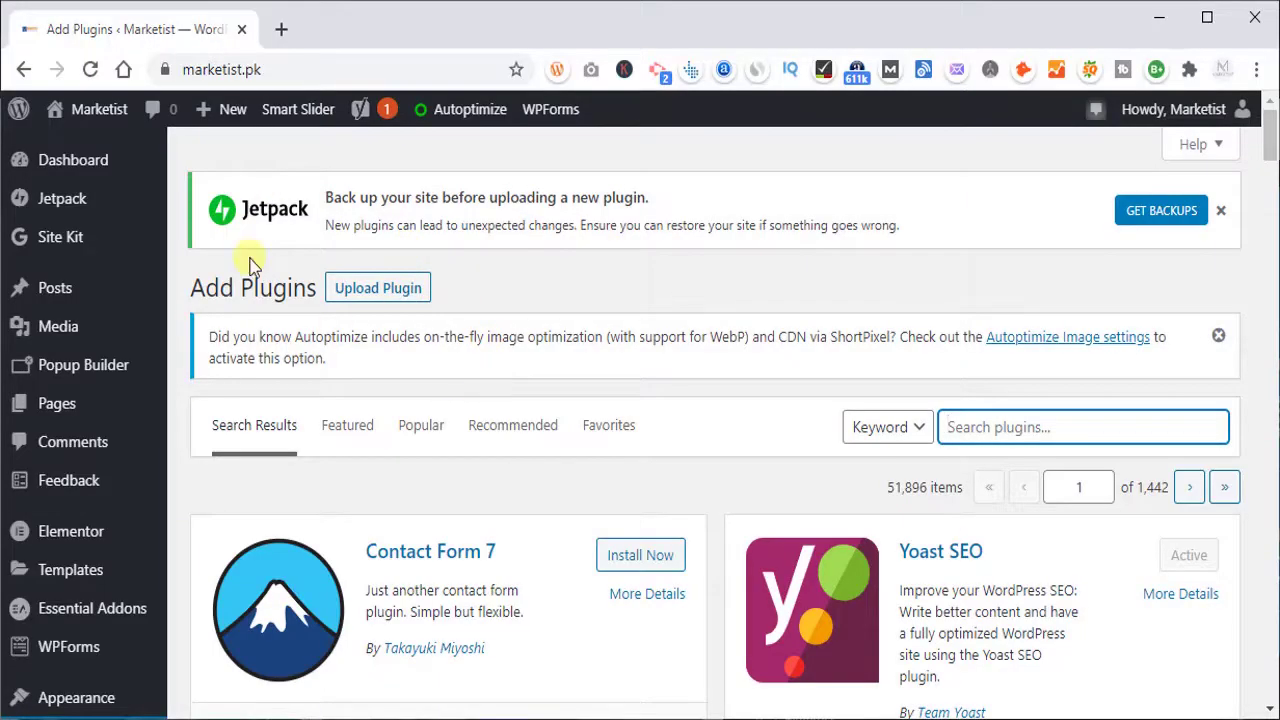
- Search the plugin directory for "Draw Attention"
scroll(175, 286, "down", 3)
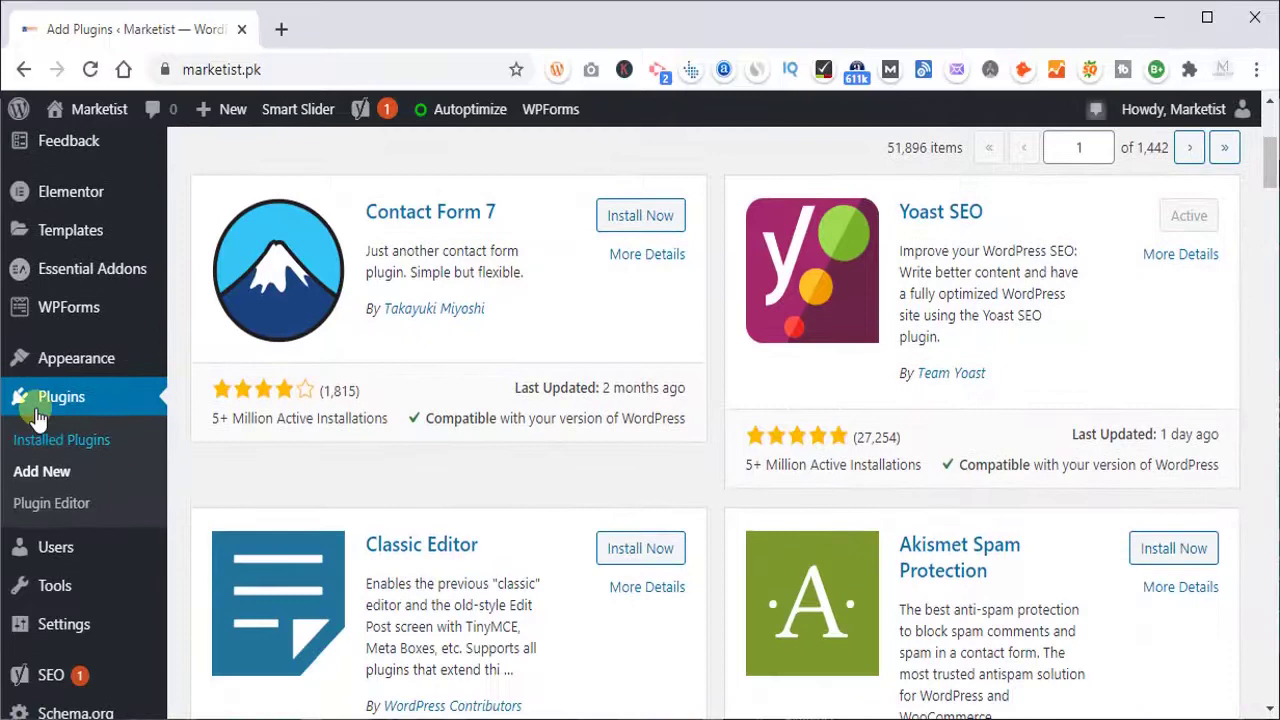
scroll(845, 340, "up", 3)
left_click(1027, 424)
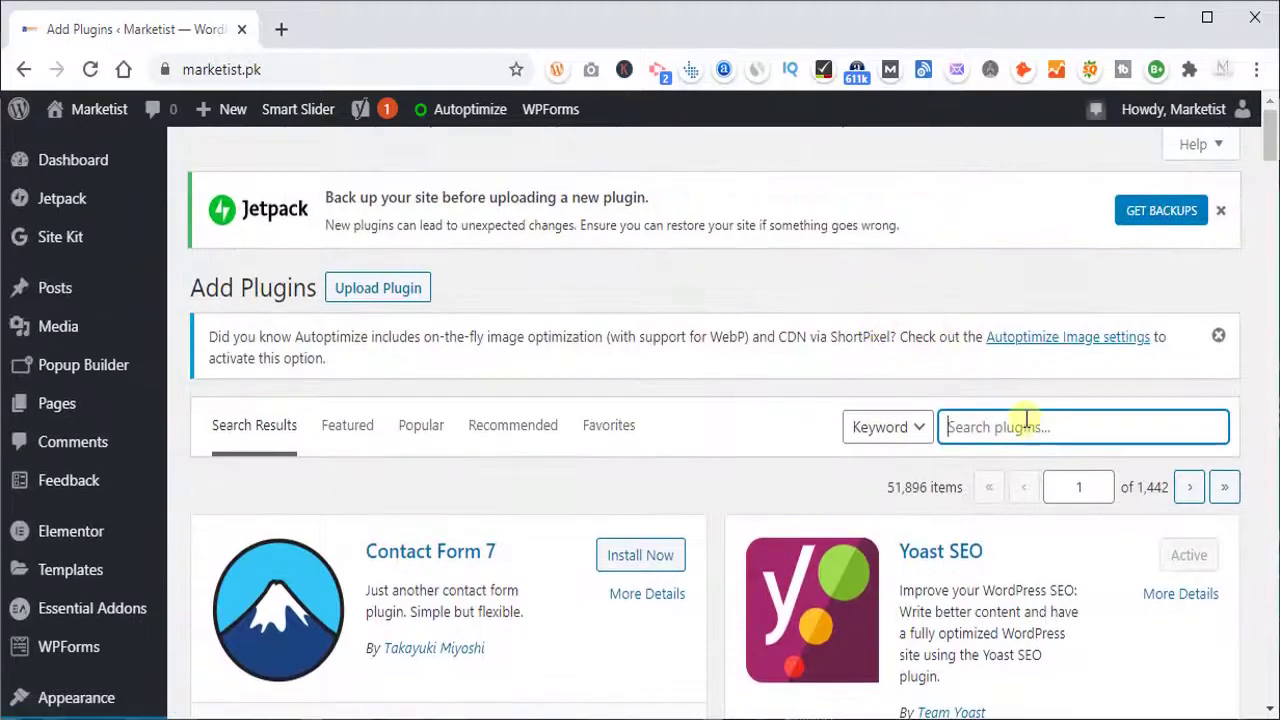
type("Draw Attention")
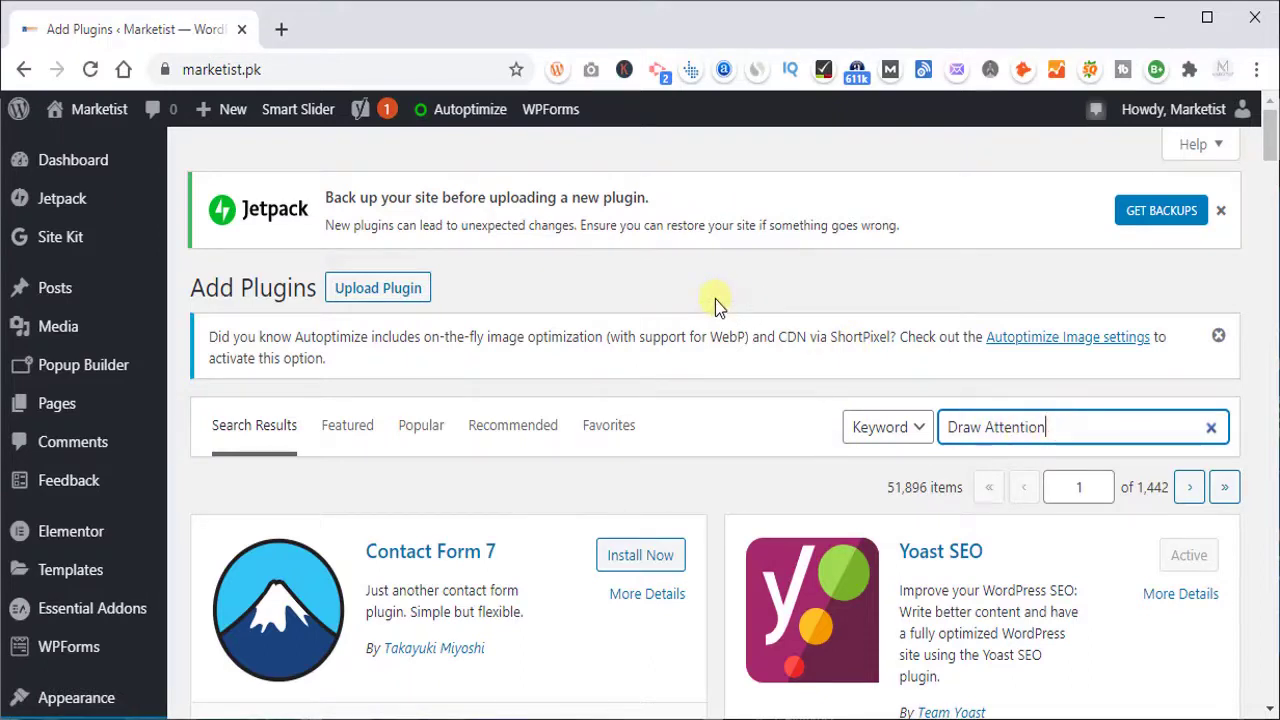
- Install and activate the Draw Attention plugin by N Squared
scroll(715, 299, "down", 2)
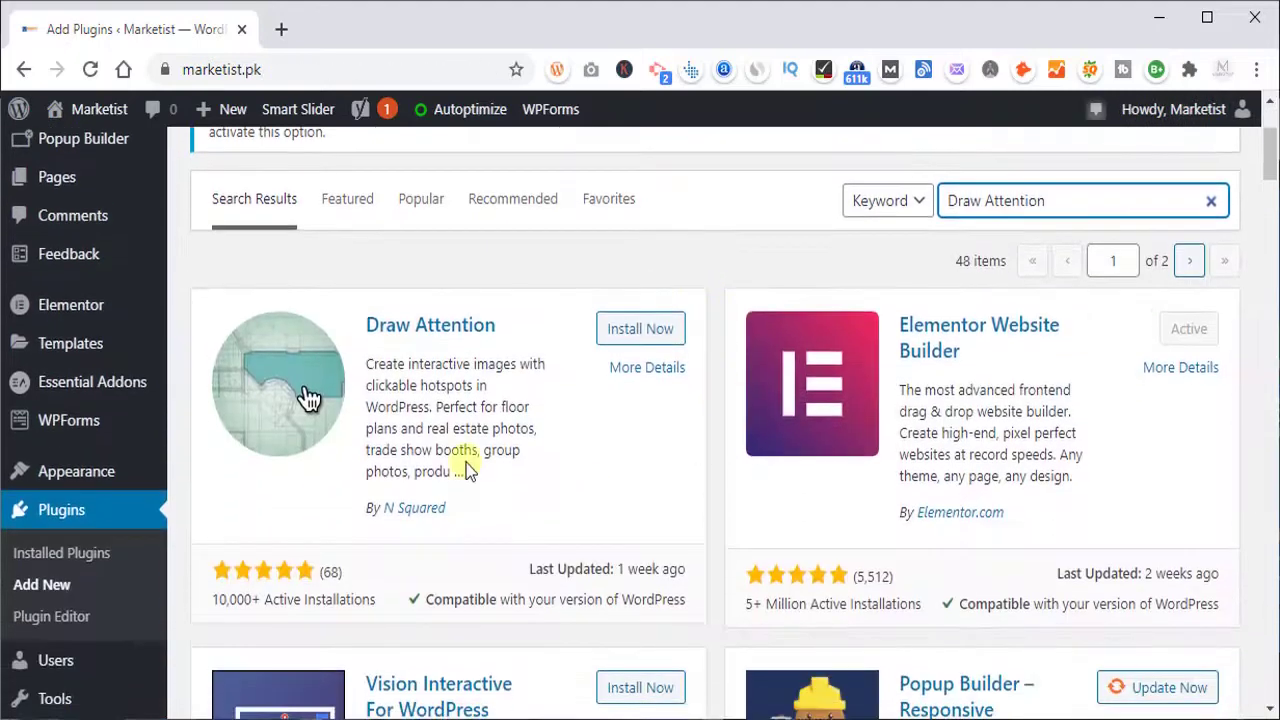
mouse_move(520, 330)
left_mouse_down()
mouse_move(364, 343)
mouse_move(364, 325)
left_mouse_up()
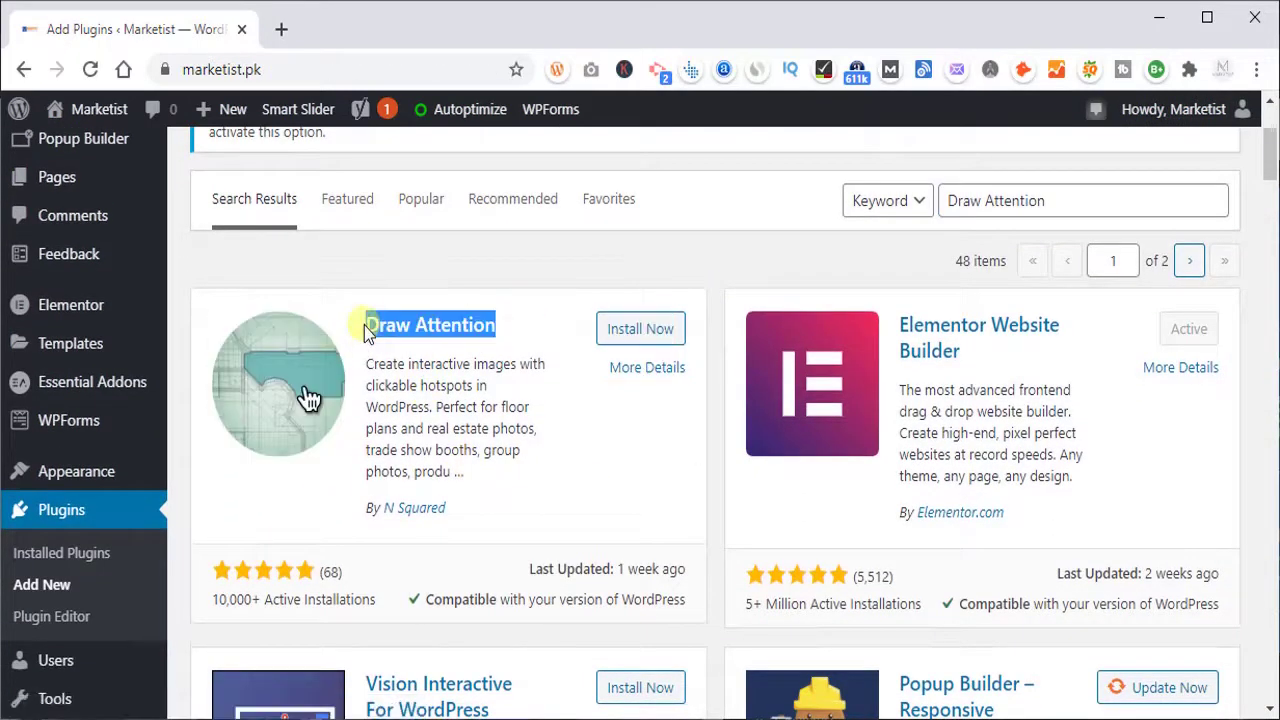
left_click_drag(449, 508, 383, 507)
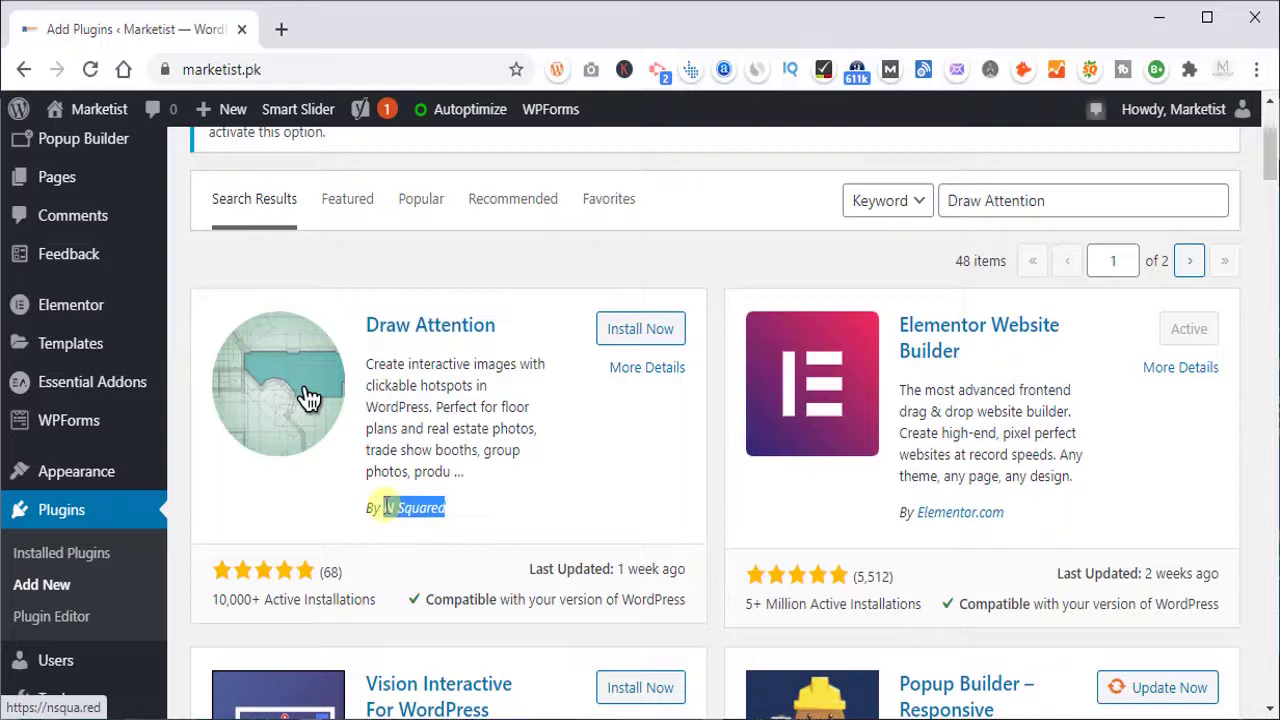
left_click(423, 414)
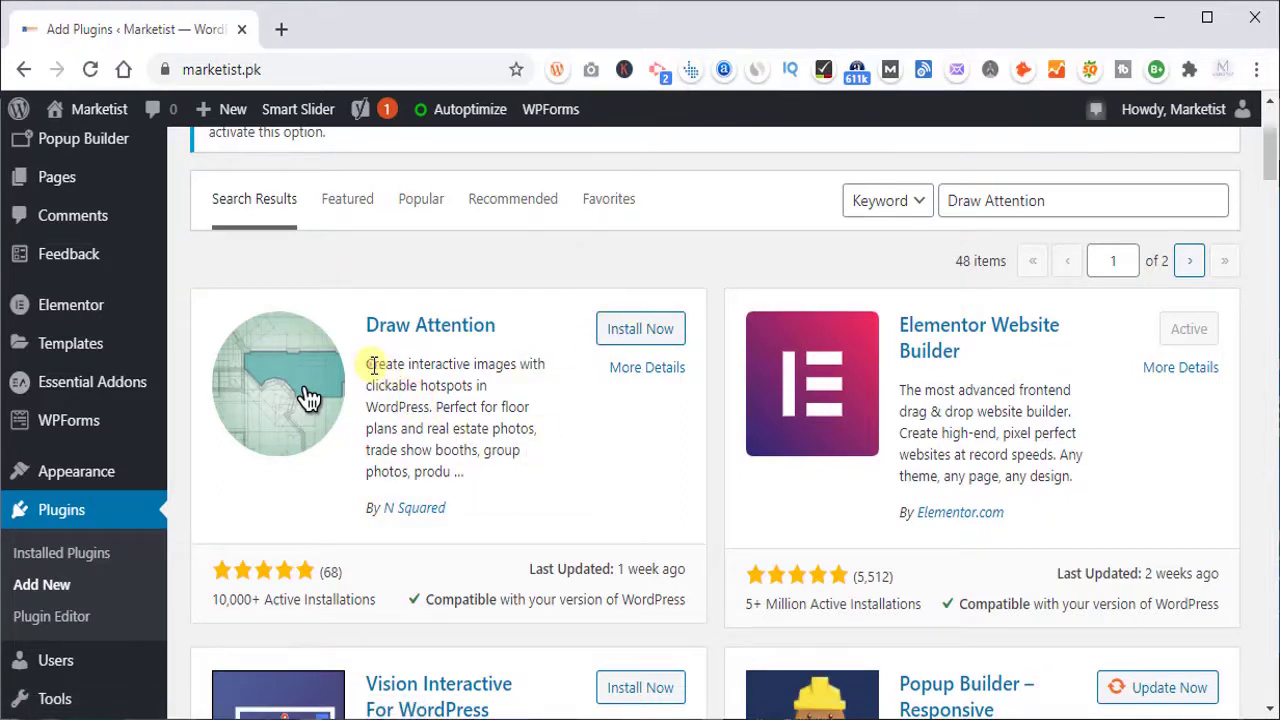
left_click_drag(369, 366, 492, 462)
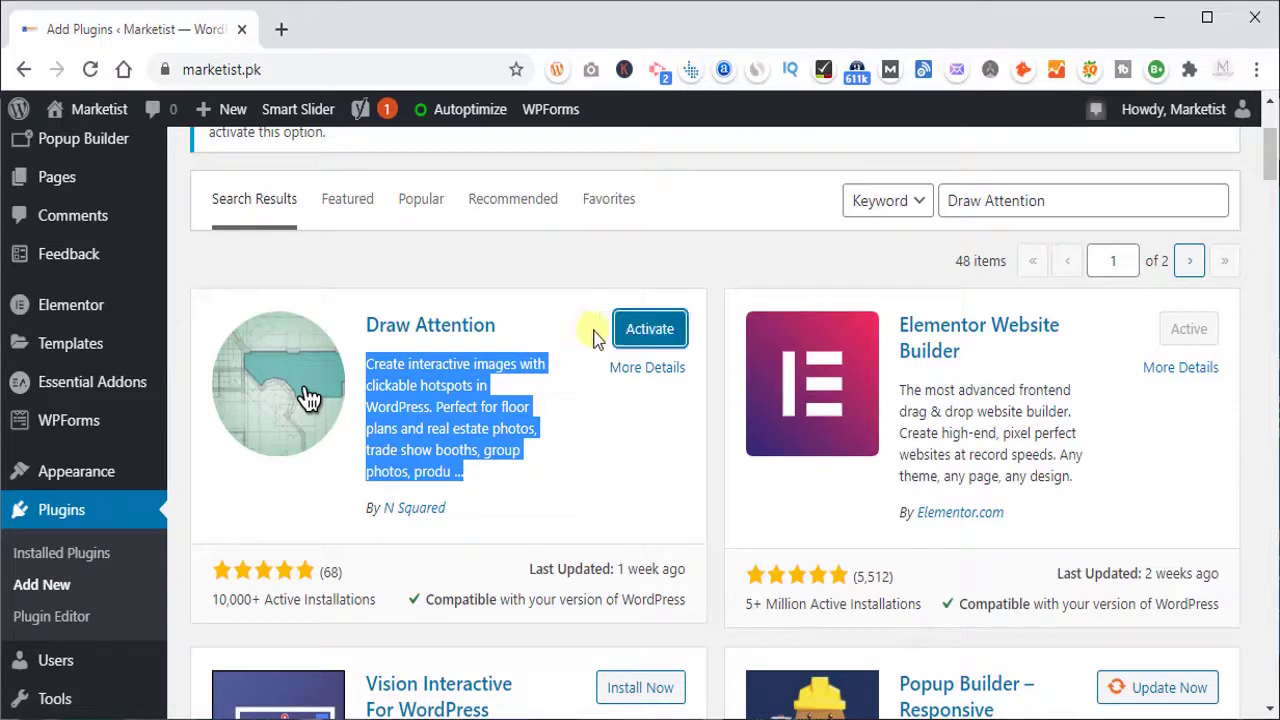
left_click(645, 330)
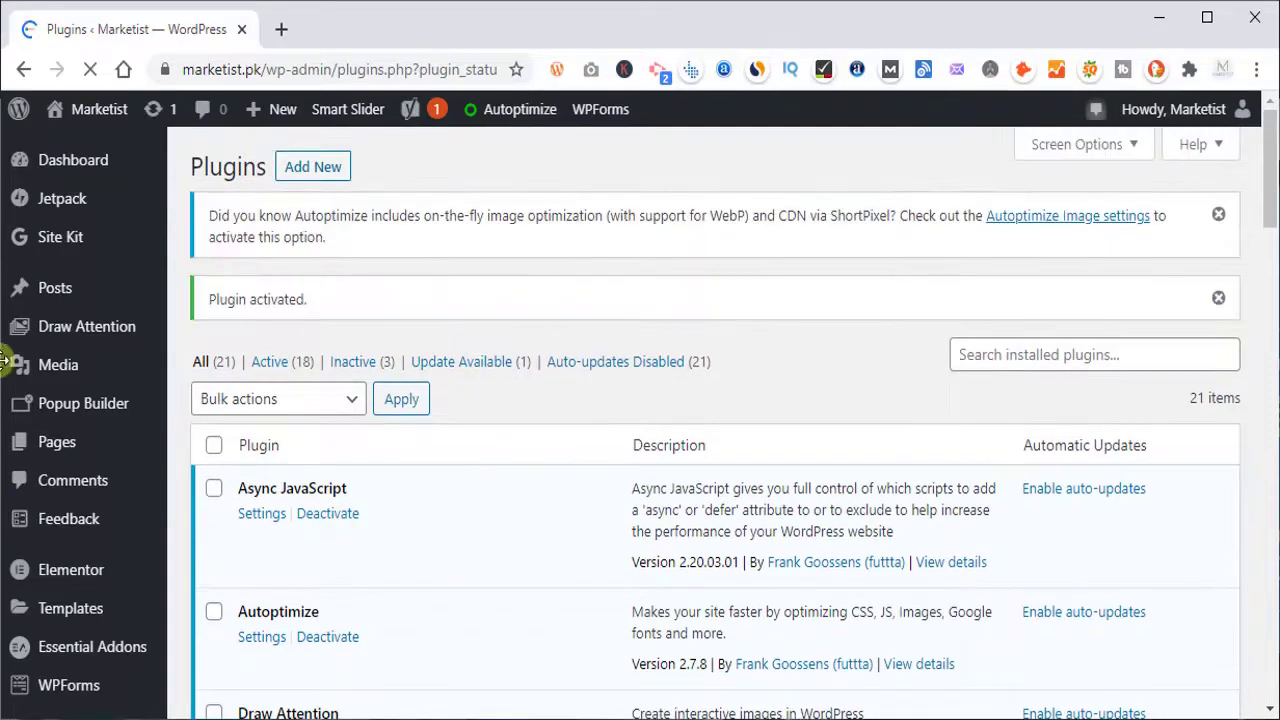
- Open the Edit Image page of the Draw Attention plugin
scroll(20, 300, "down", 7)
scroll(40, 337, "up", 5)
scroll(50, 290, "up", 2)
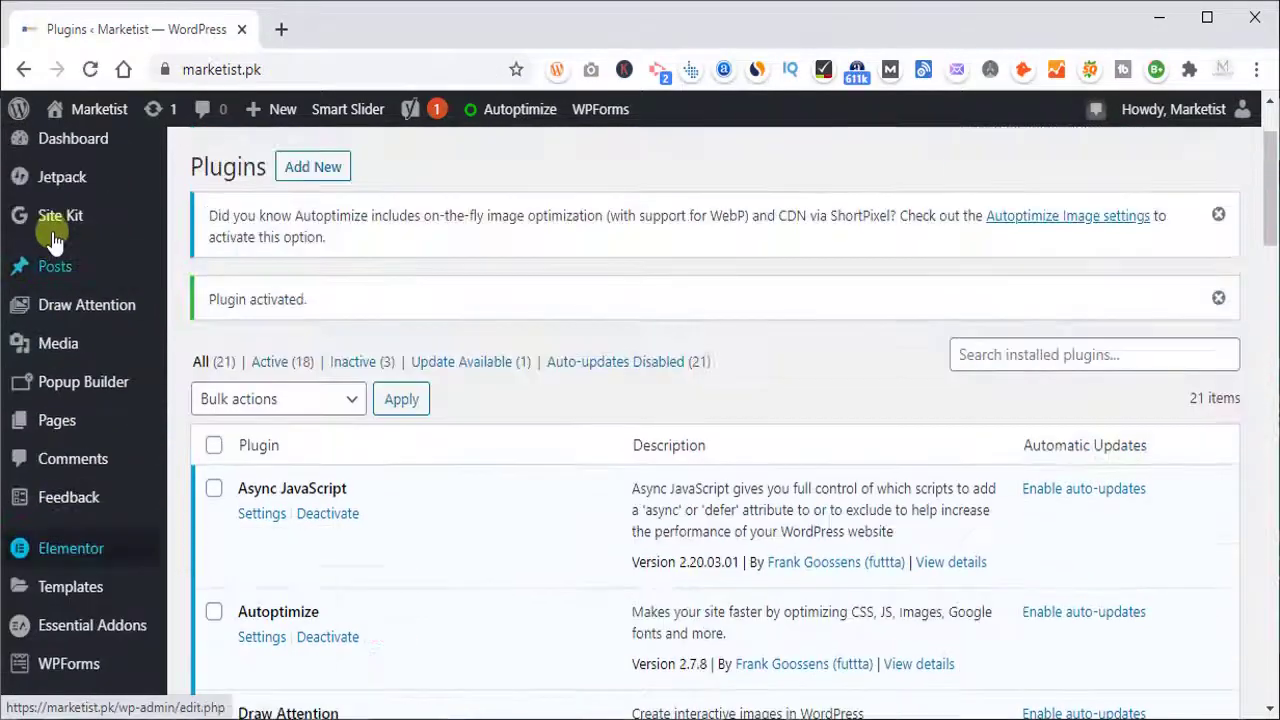
mouse_move(52, 315)
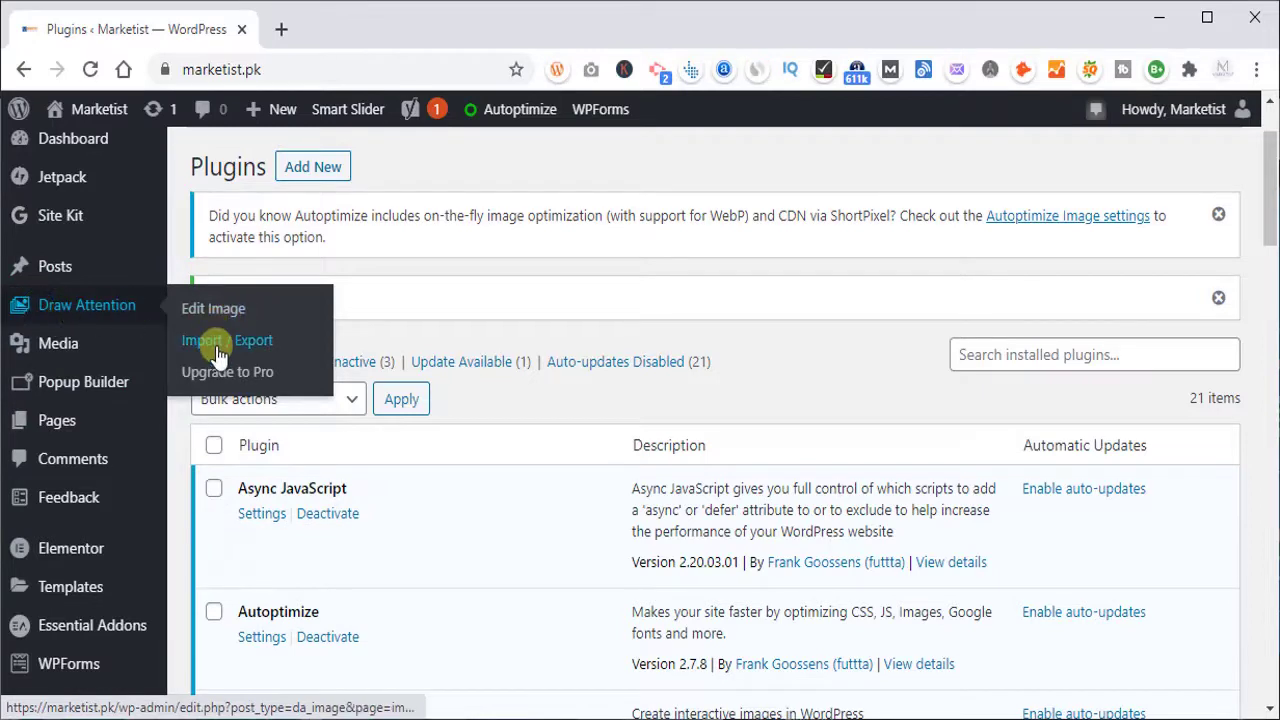
left_click(88, 316)
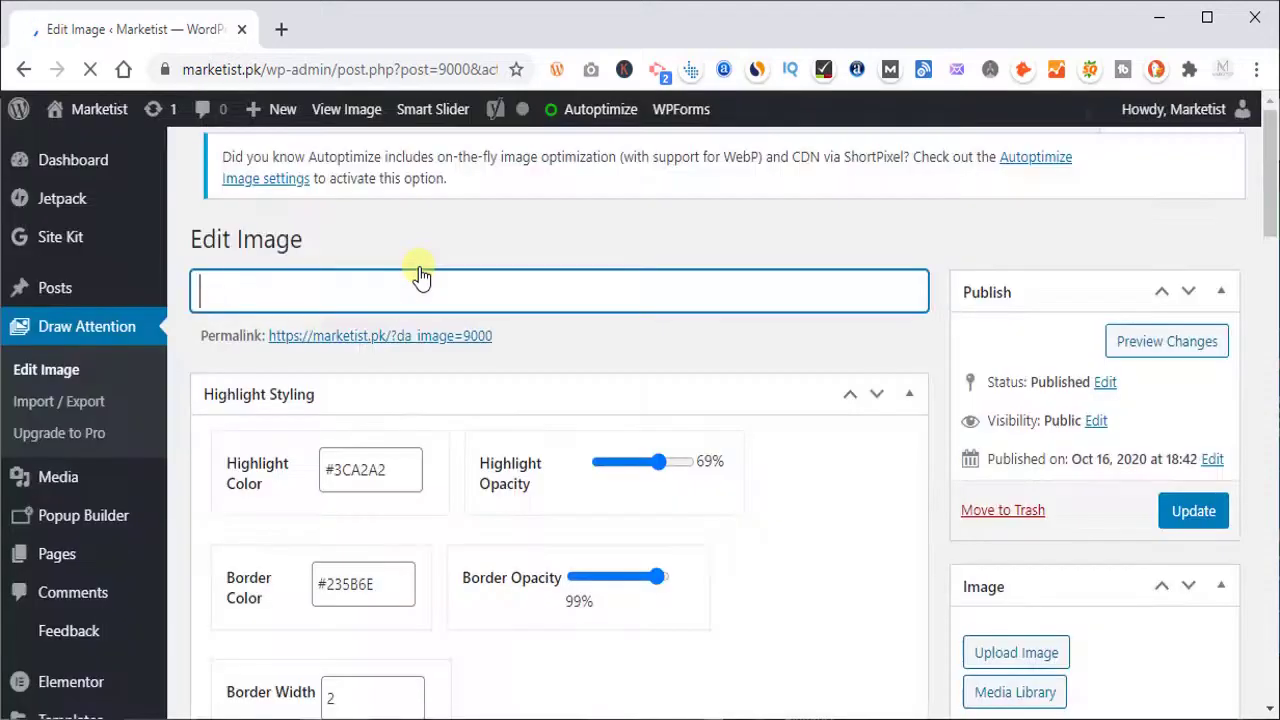
- Review the styling settings and add the Digital Media Marketing graphic as the interactive image
scroll(583, 244, "down", 2)
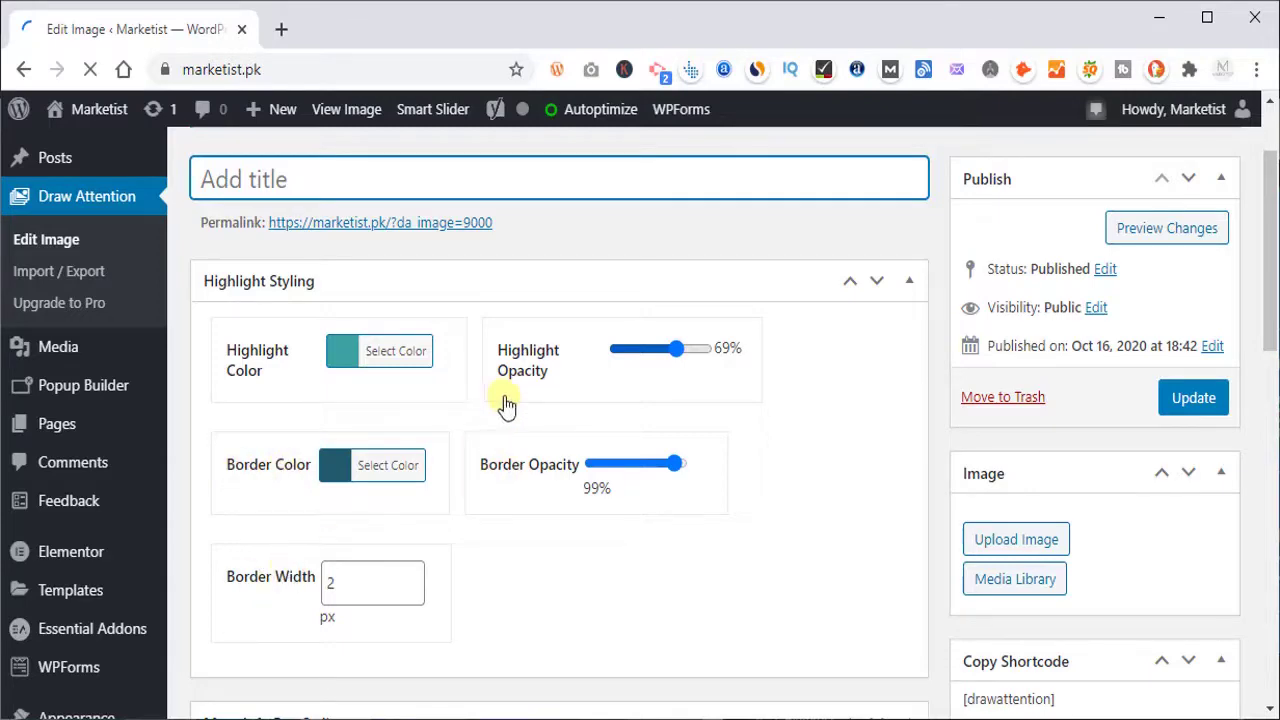
scroll(546, 344, "down", 2)
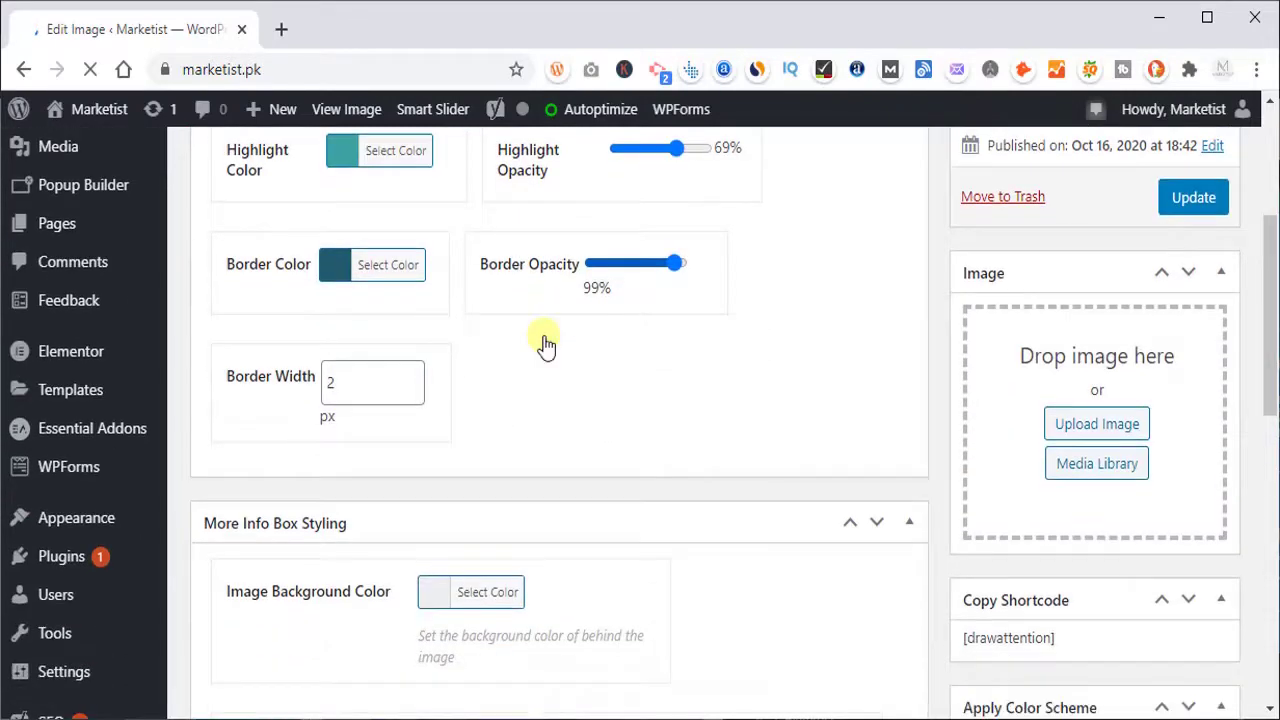
scroll(520, 370, "down", 3)
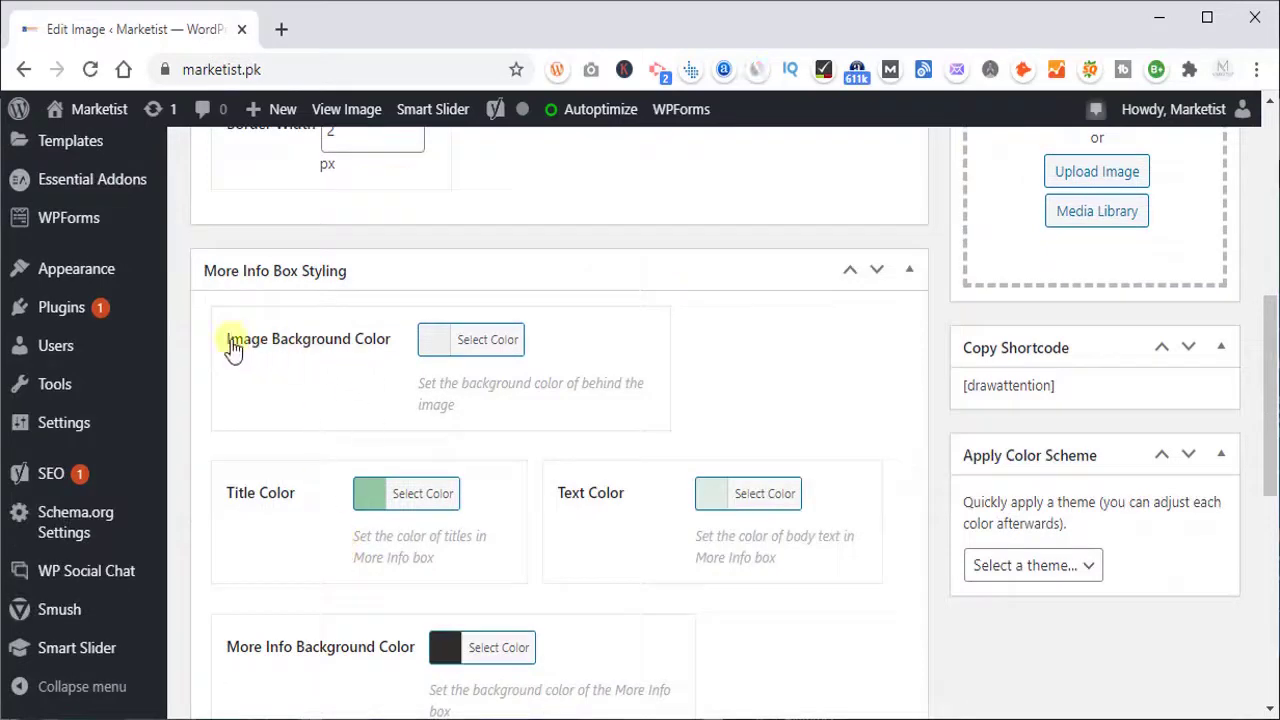
scroll(380, 360, "down", 4)
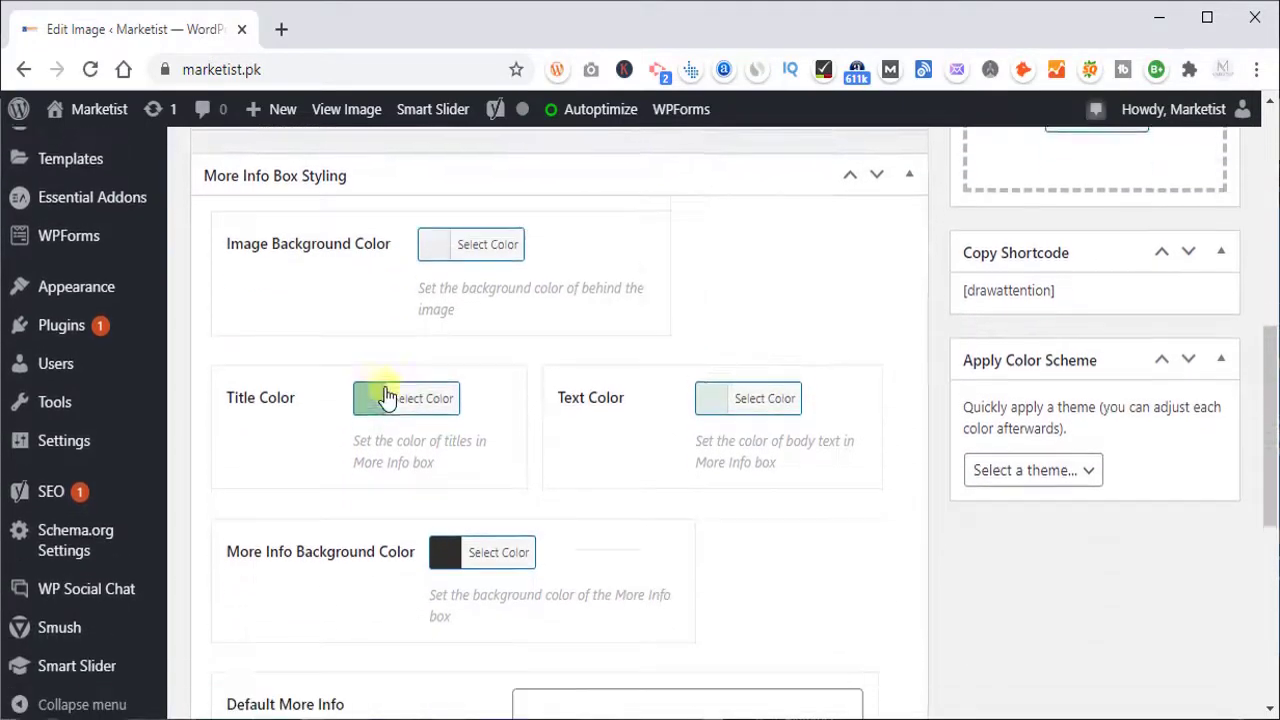
scroll(400, 430, "down", 3)
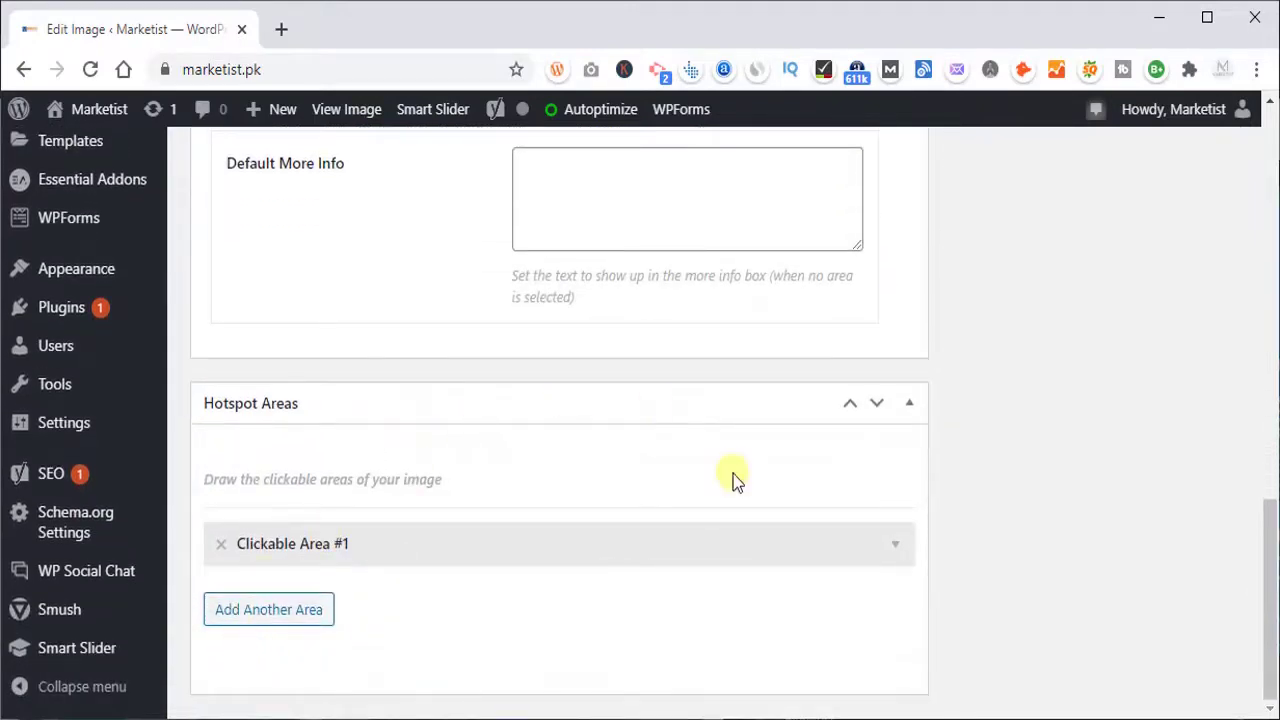
scroll(1030, 460, "up", 10)
left_click(1118, 325)
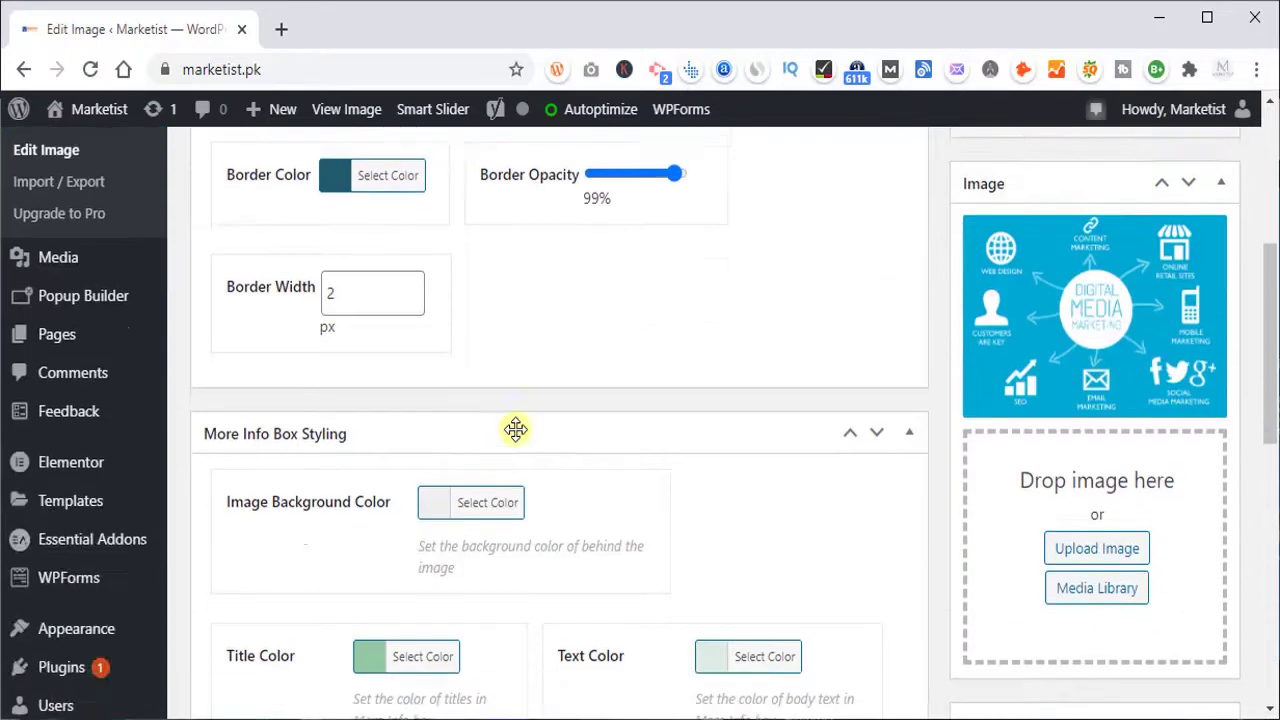
- Expand Clickable Area #1 under Hotspot Areas to show the image for drawing coordinates
scroll(516, 430, "down", 7)
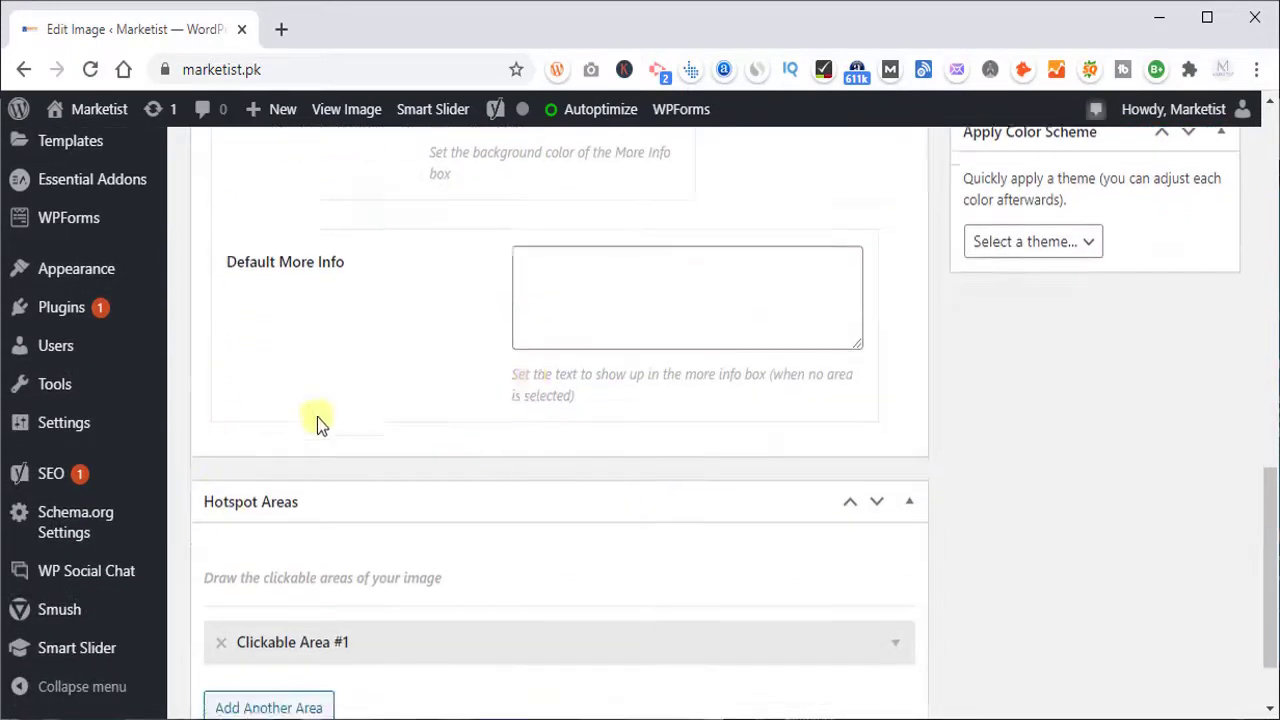
scroll(317, 421, "down", 1)
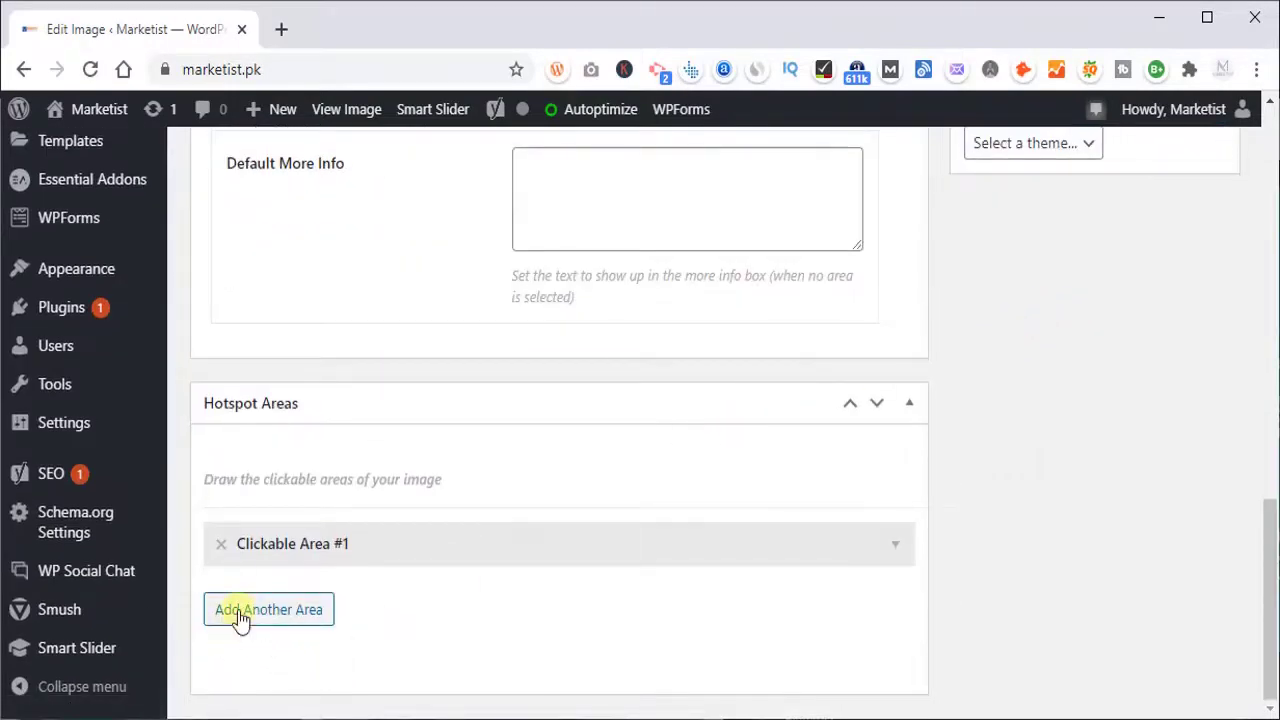
left_click(249, 543)
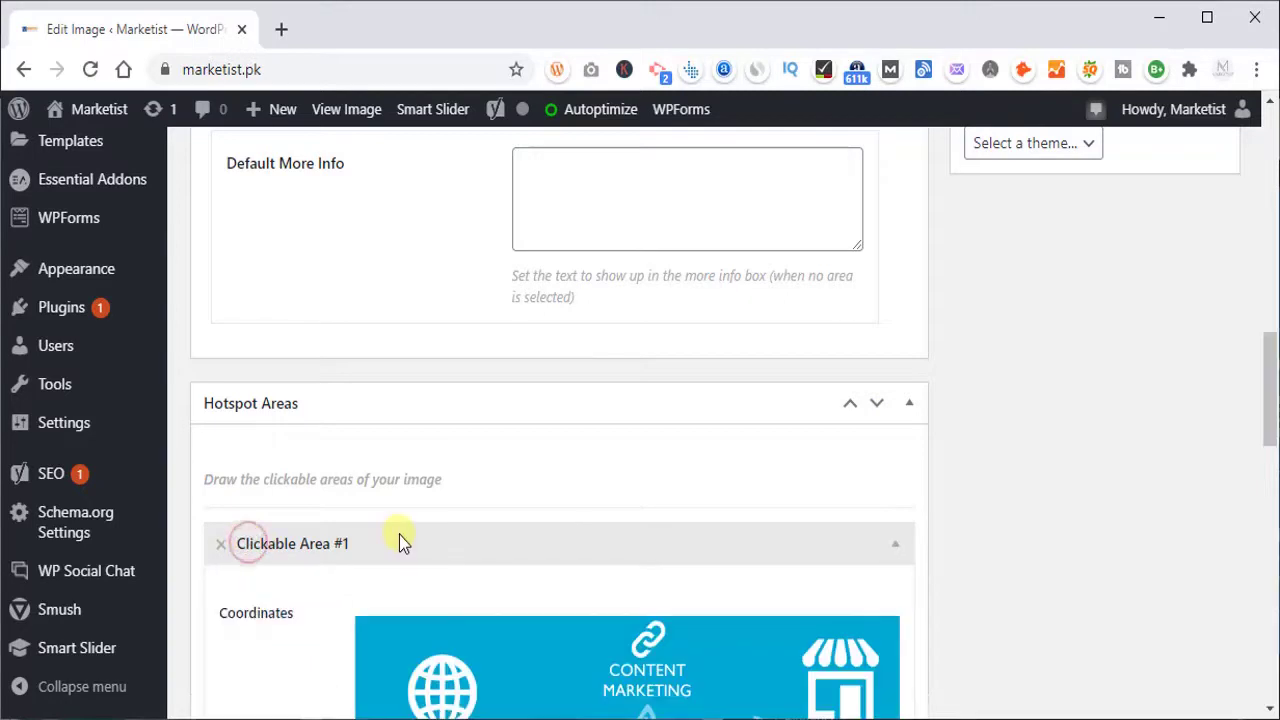
scroll(500, 386, "down", 1)
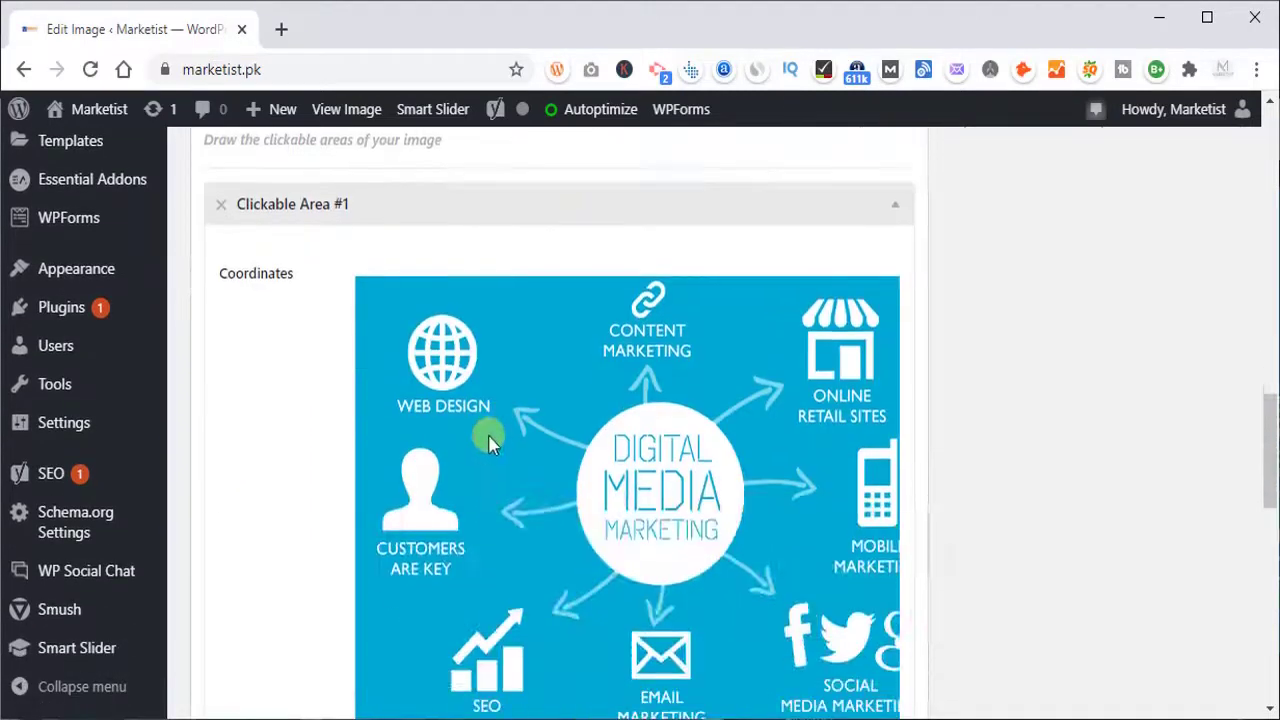
scroll(310, 330, "down", 3)
scroll(320, 366, "up", 1)
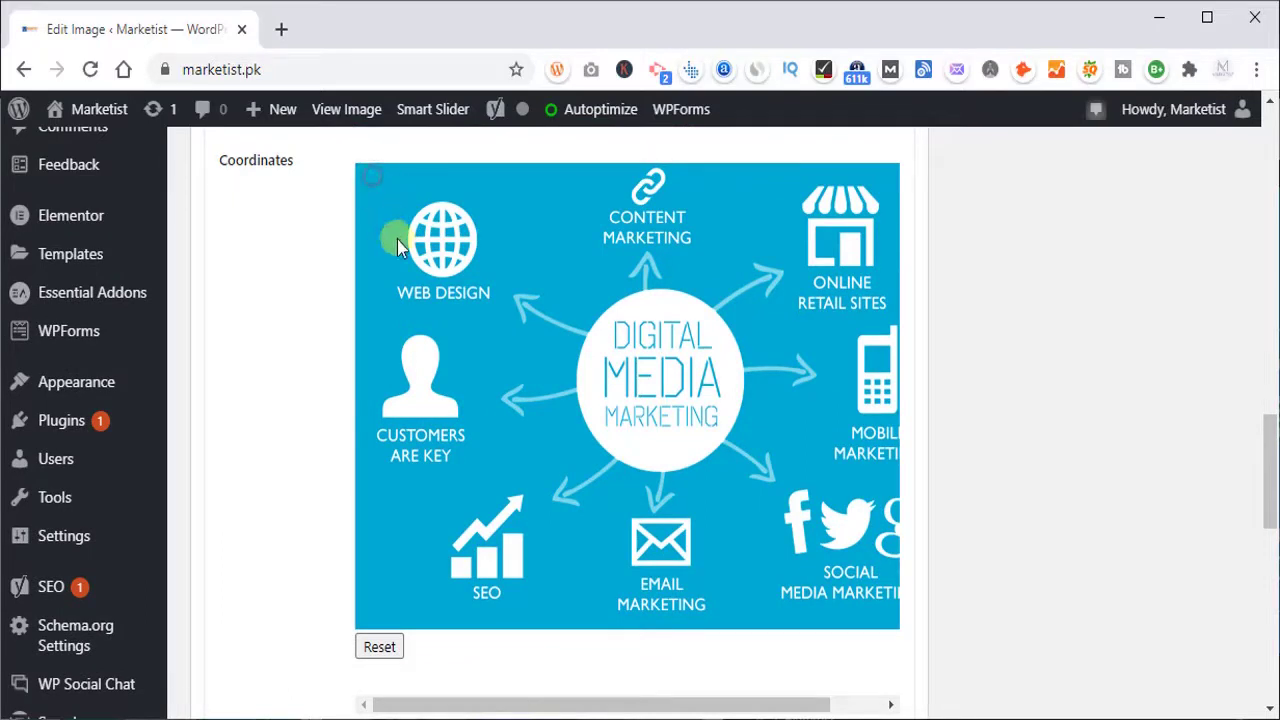
- Draw a four-cornered hotspot around the Web Design globe and its label on the image
left_click(510, 308)
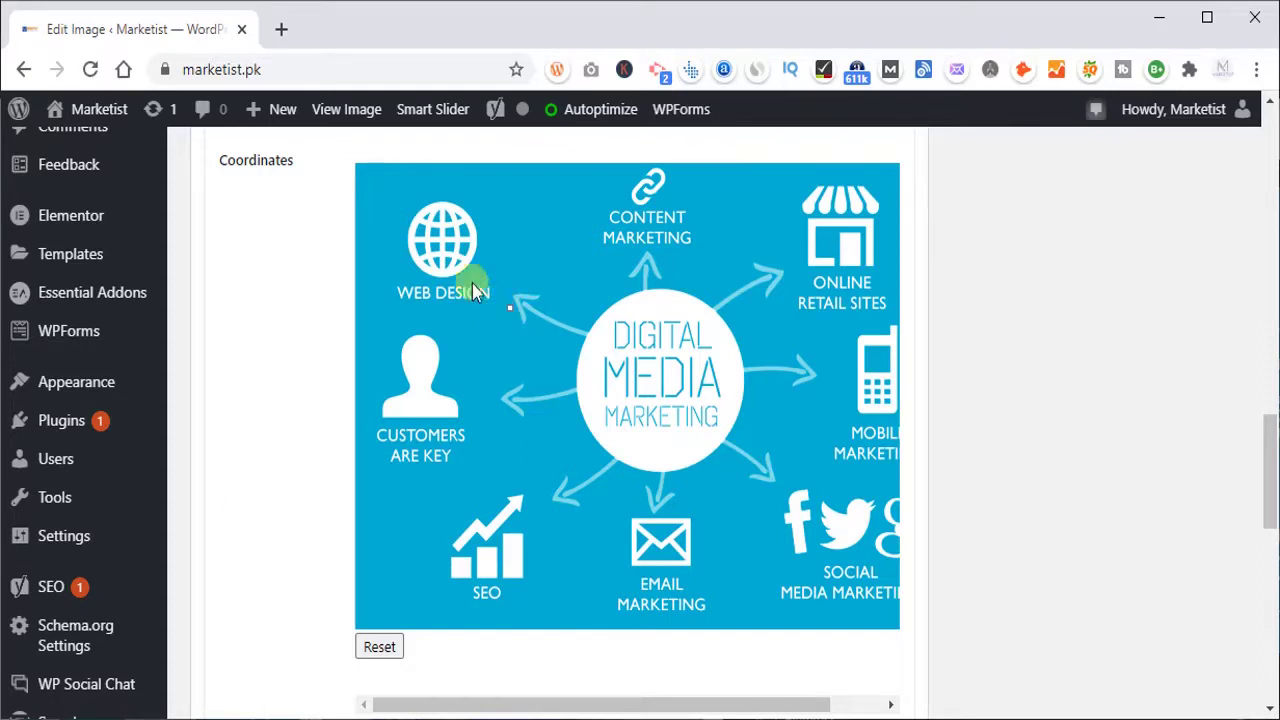
left_click(384, 307)
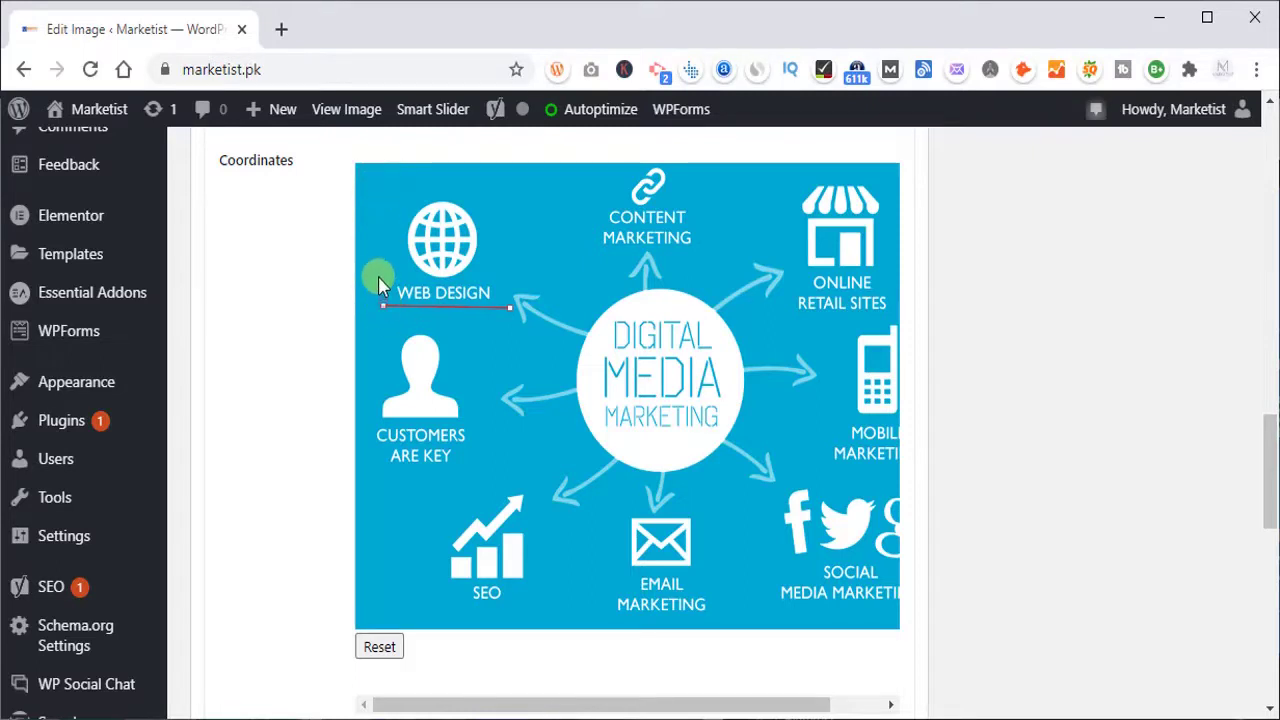
left_click(378, 180)
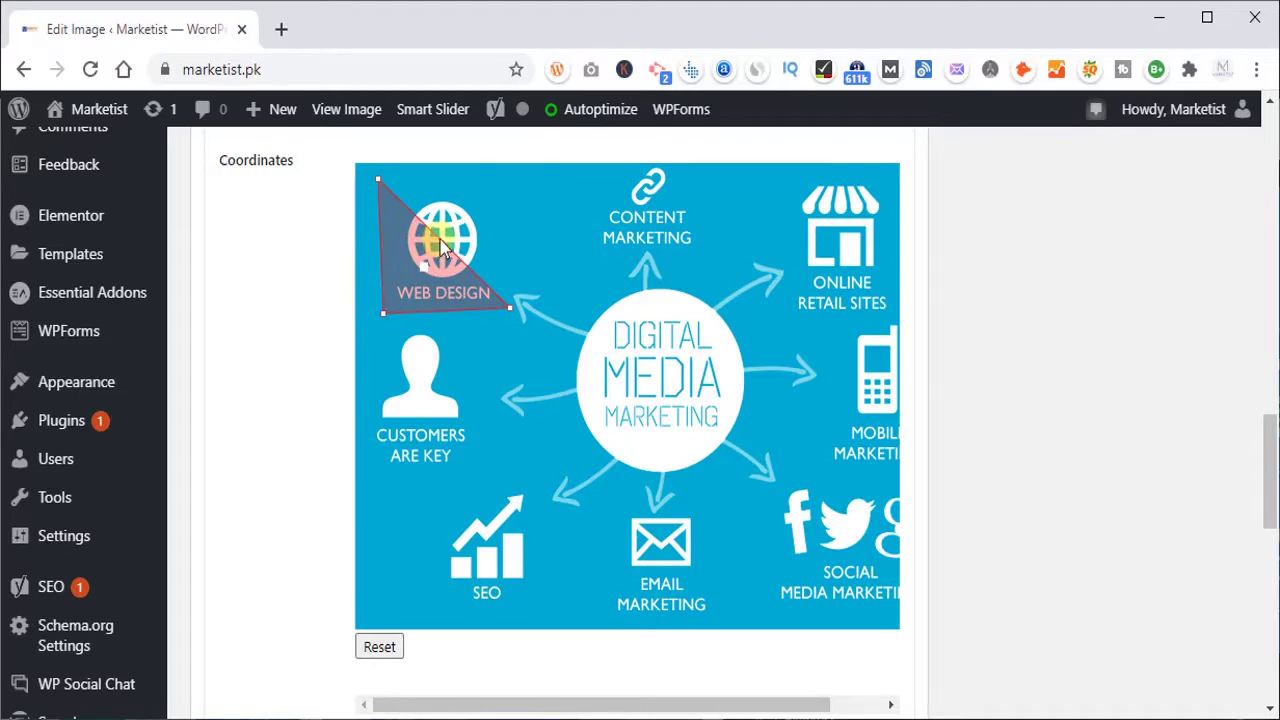
left_click_drag(443, 248, 505, 182)
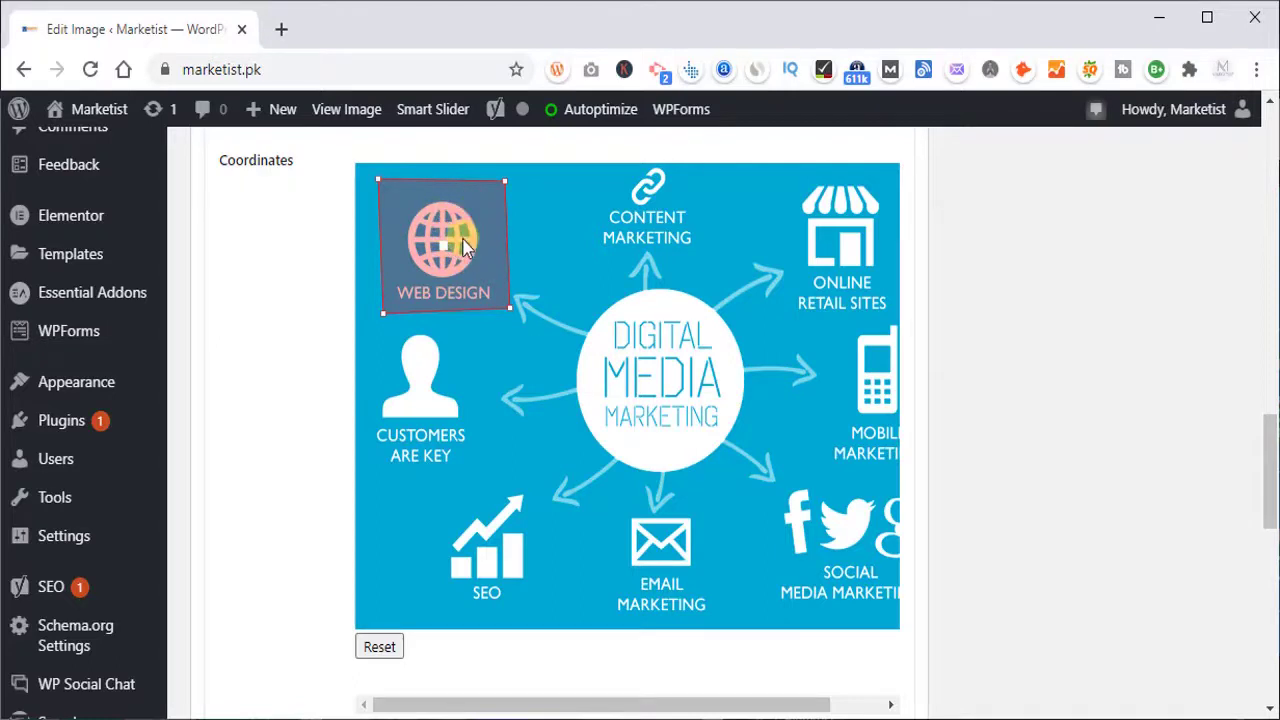
- Set the action of Clickable Area #1 to Go to URL, leaving its title empty
scroll(297, 343, "down", 6)
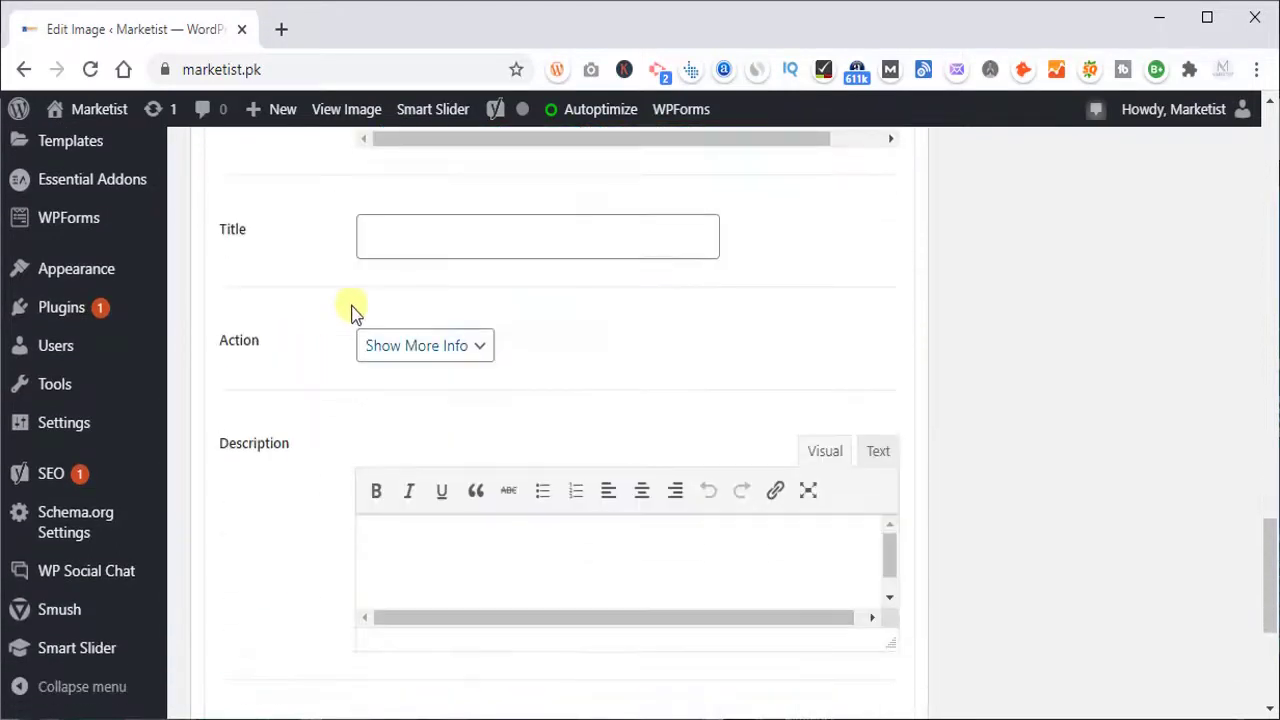
left_click(406, 241)
scroll(331, 291, "down", 2)
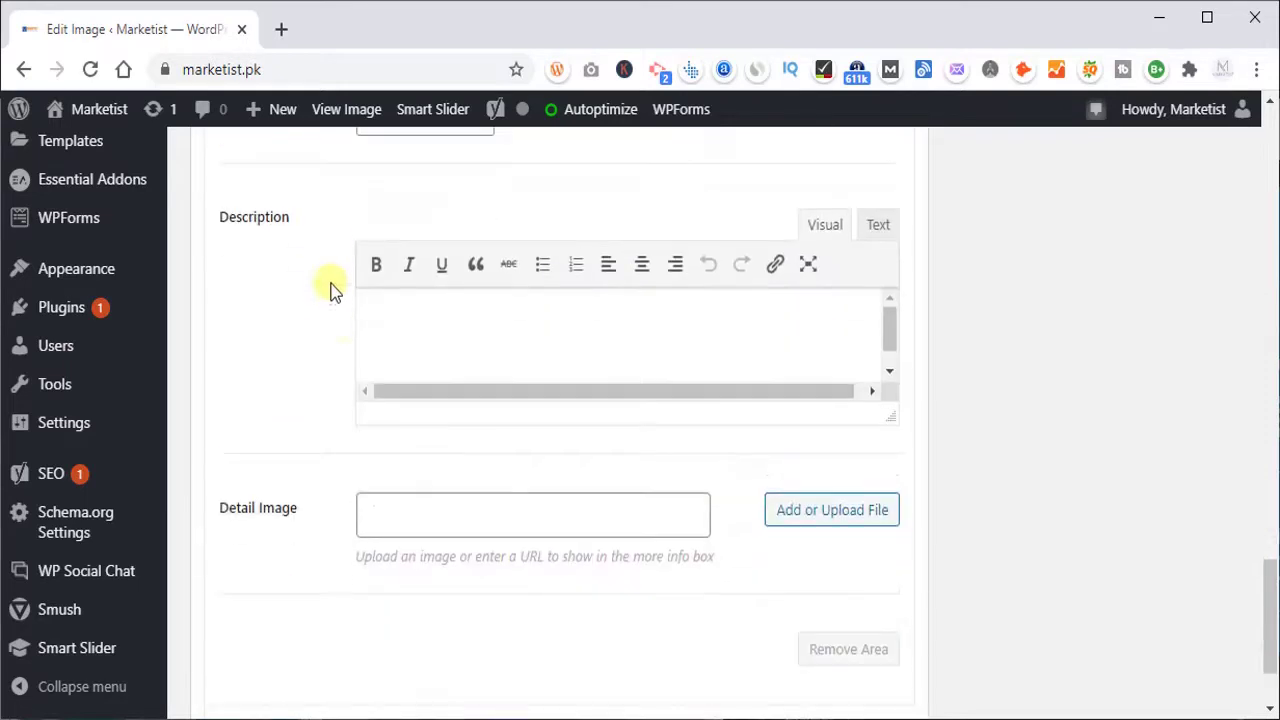
scroll(330, 500, "down", 2)
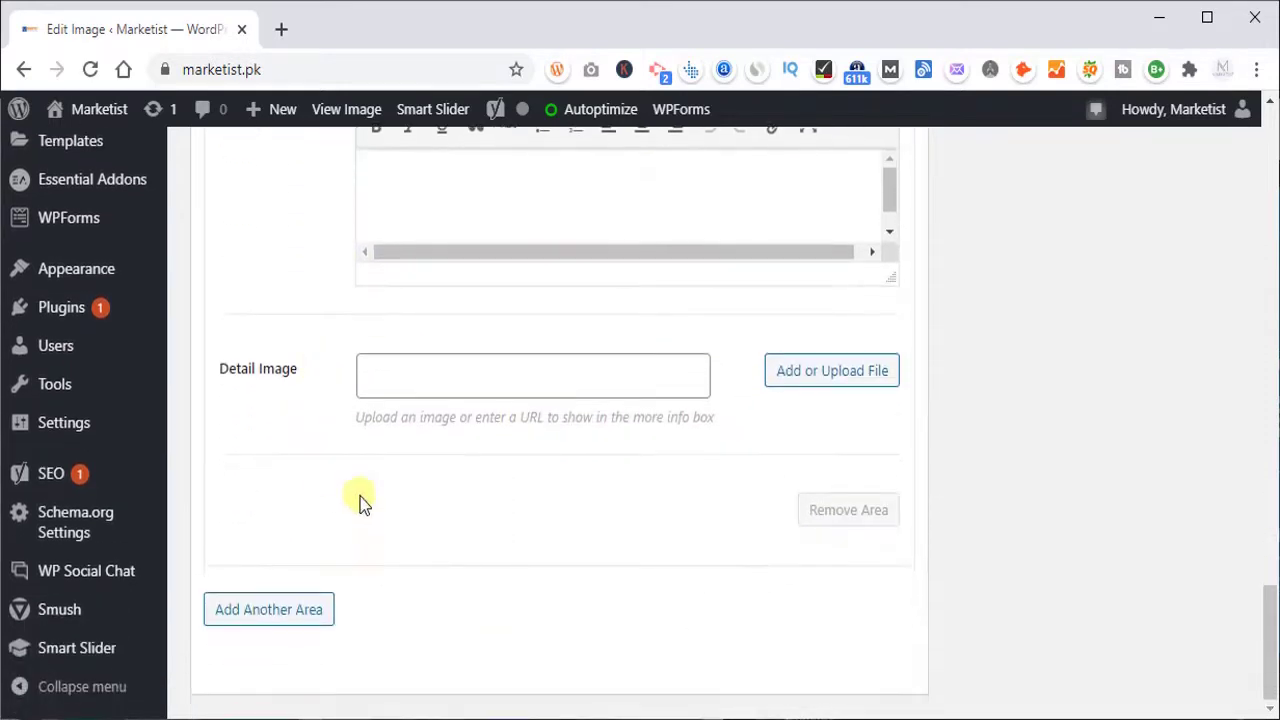
scroll(357, 500, "up", 5)
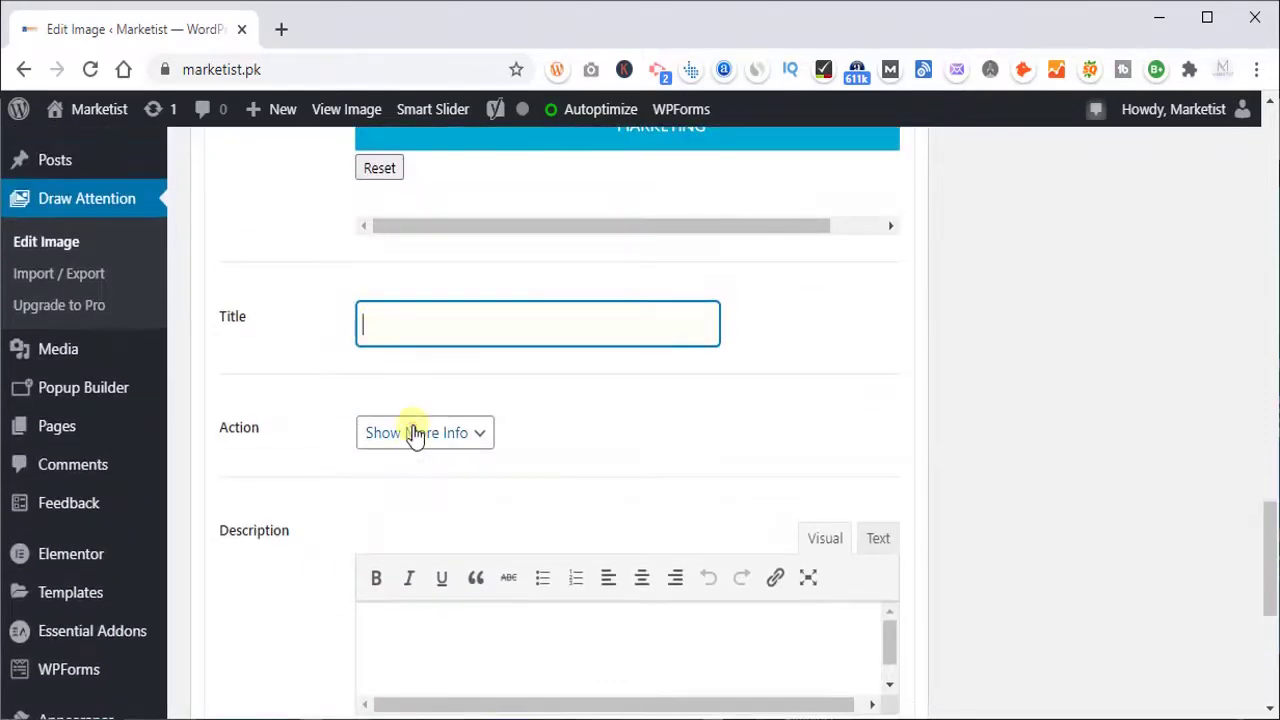
left_click(415, 436)
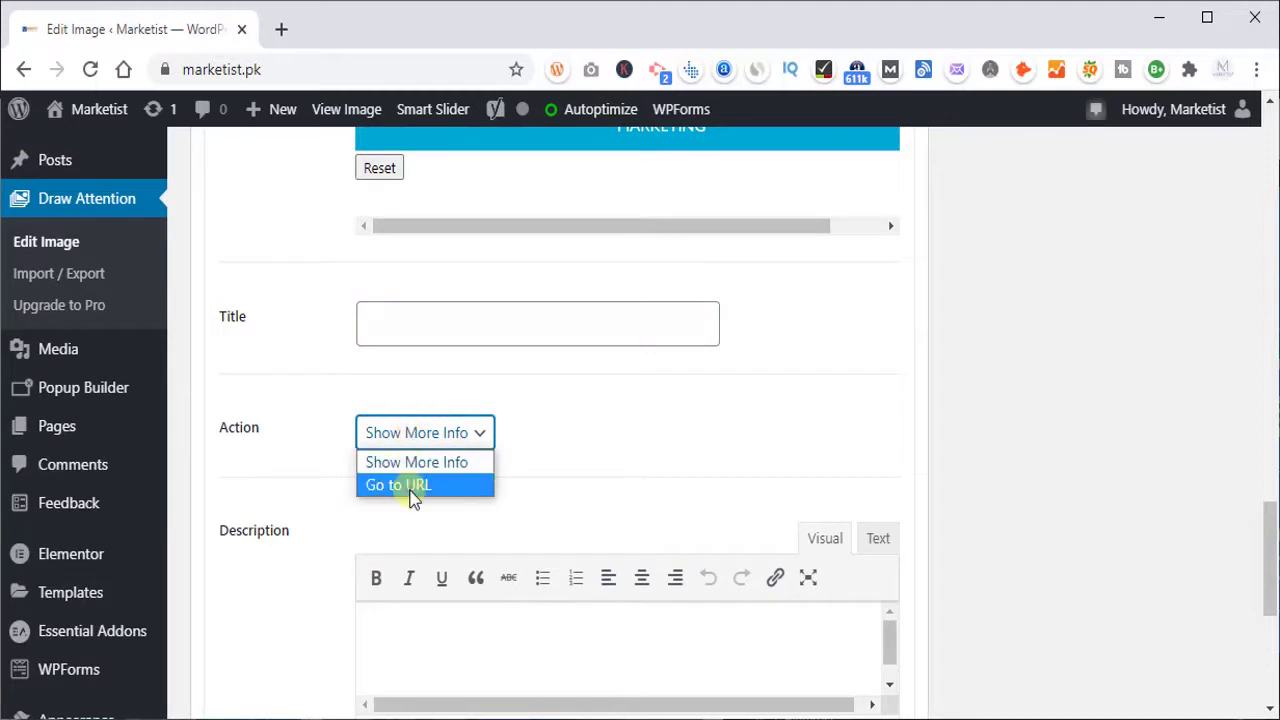
left_click(405, 486)
- Copy the link address of the Web Design & Maintenance services page from the live Marketist website
scroll(314, 403, "up", 5)
scroll(312, 398, "up", 1)
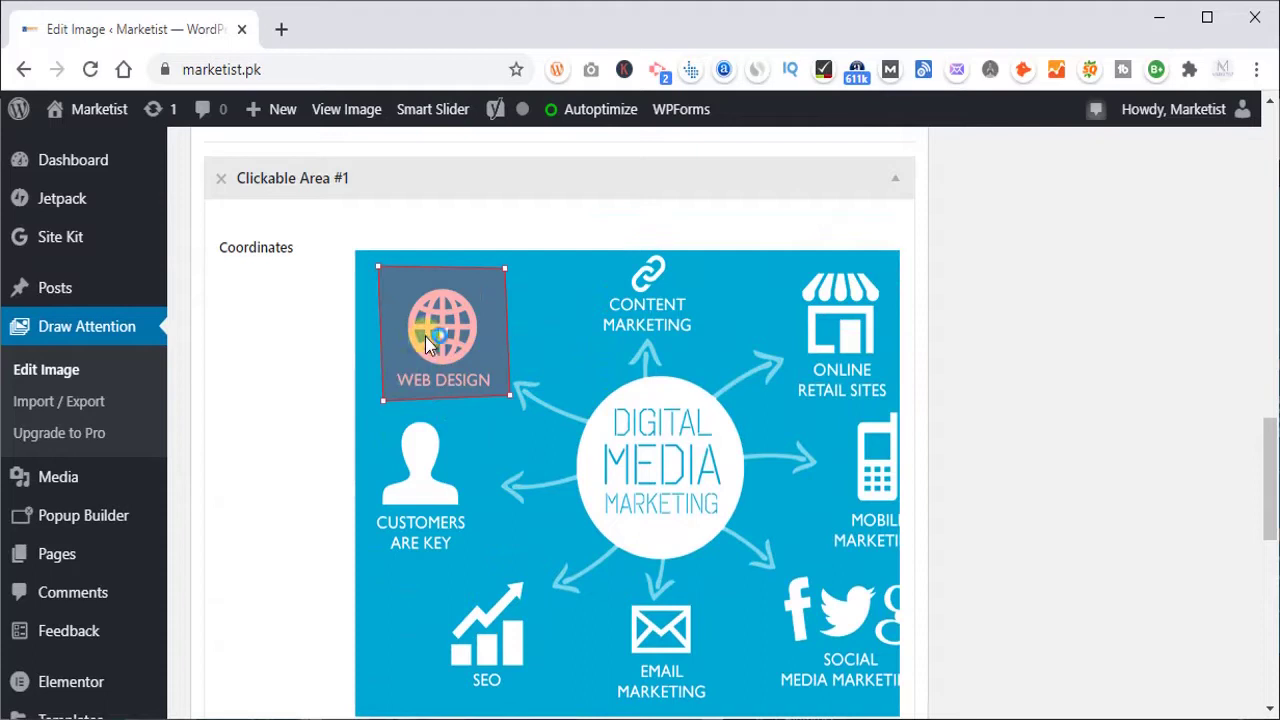
scroll(334, 374, "down", 5)
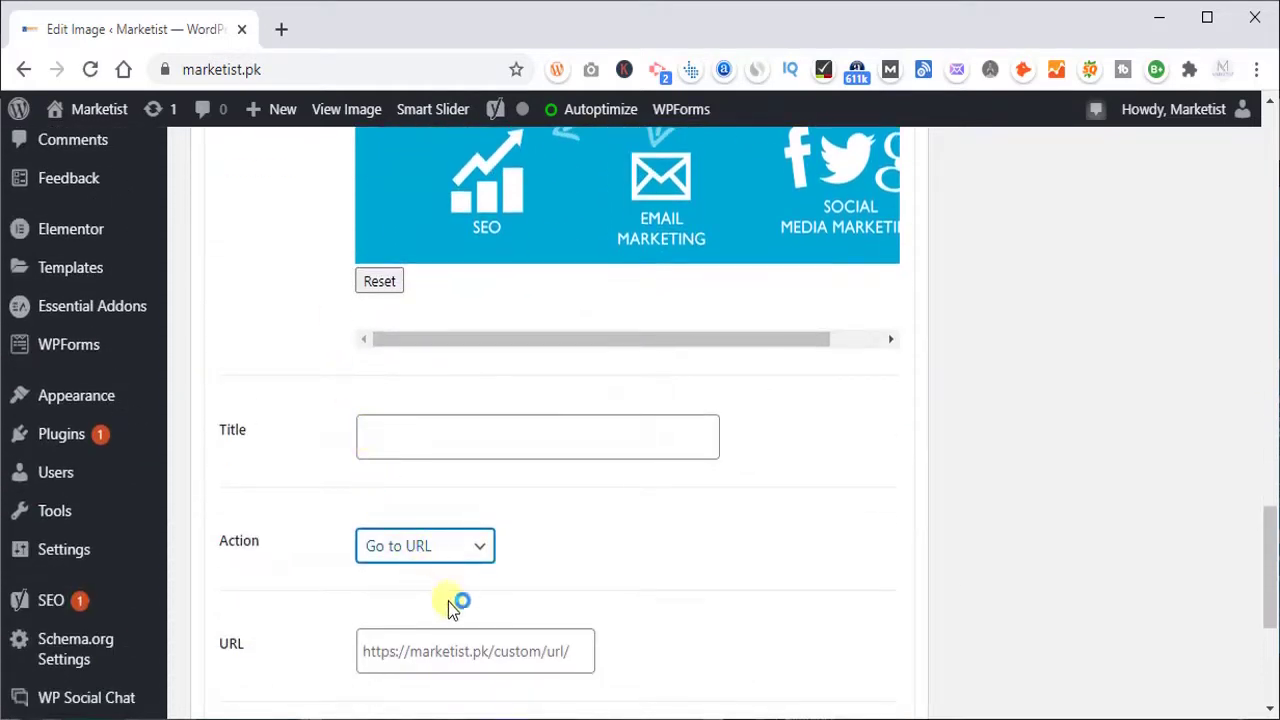
left_click(284, 32)
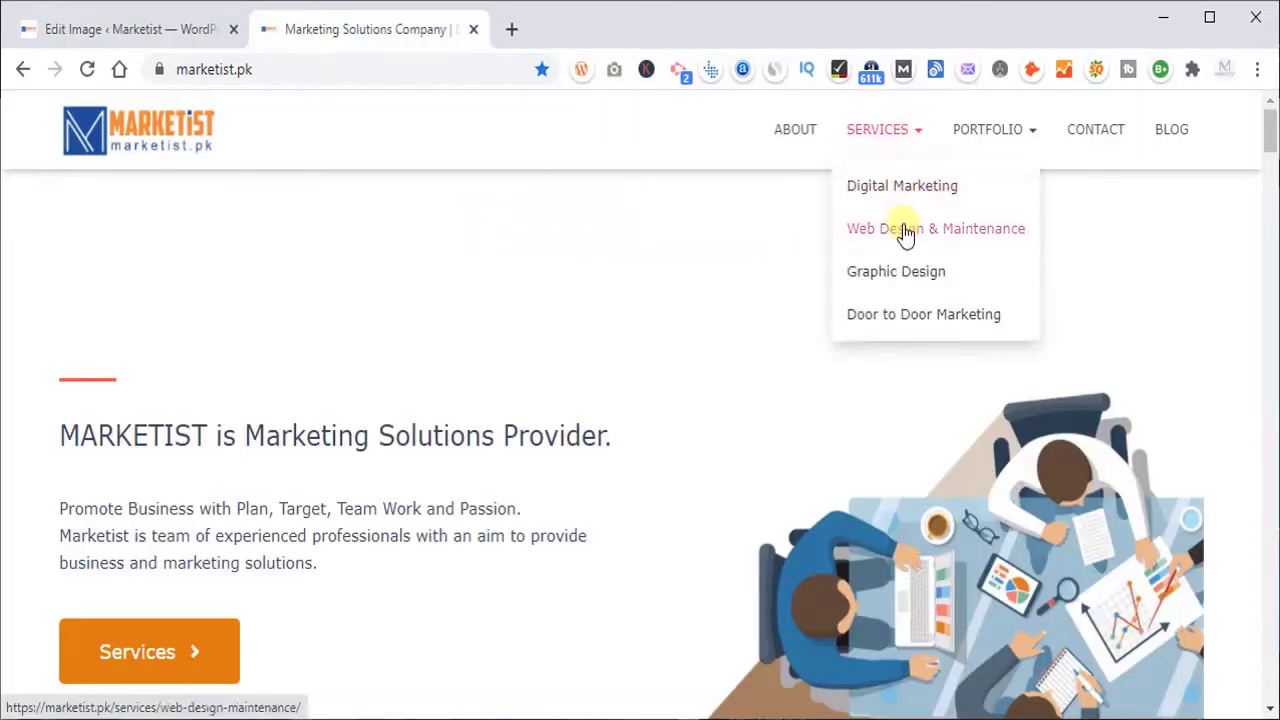
right_click(904, 230)
left_click(965, 397)
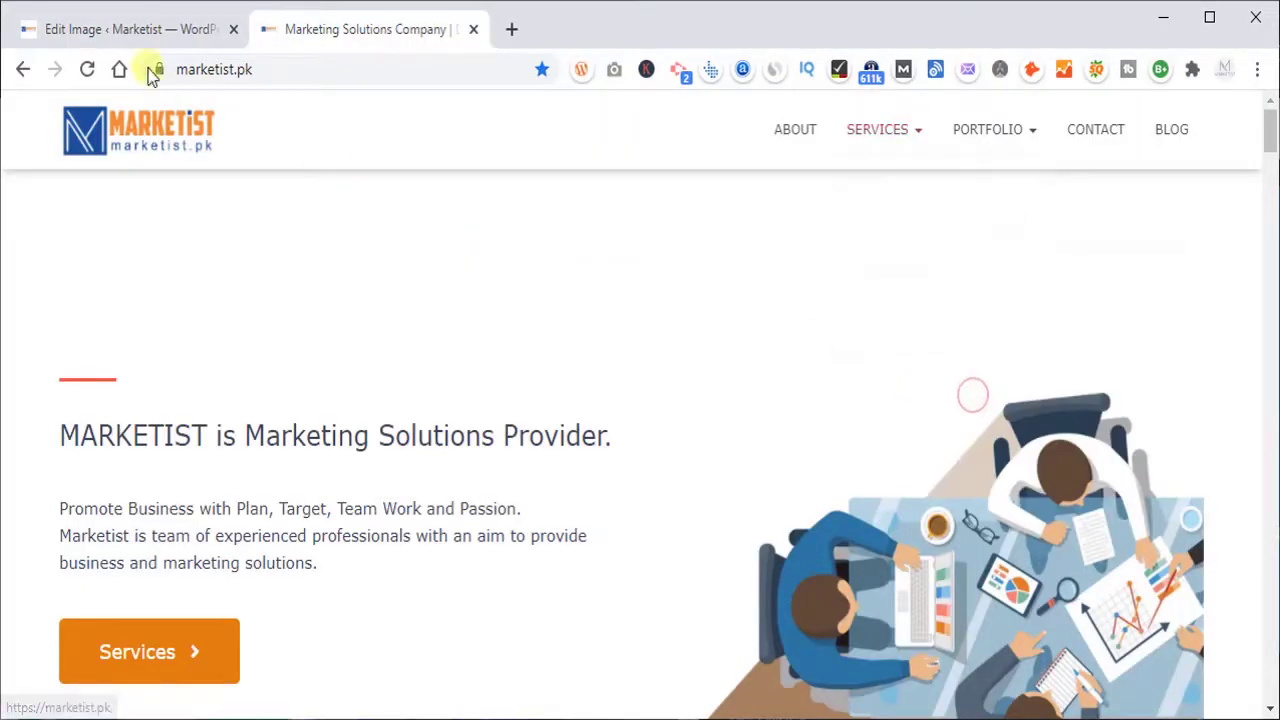
left_click(128, 40)
scroll(437, 429, "down", 4)
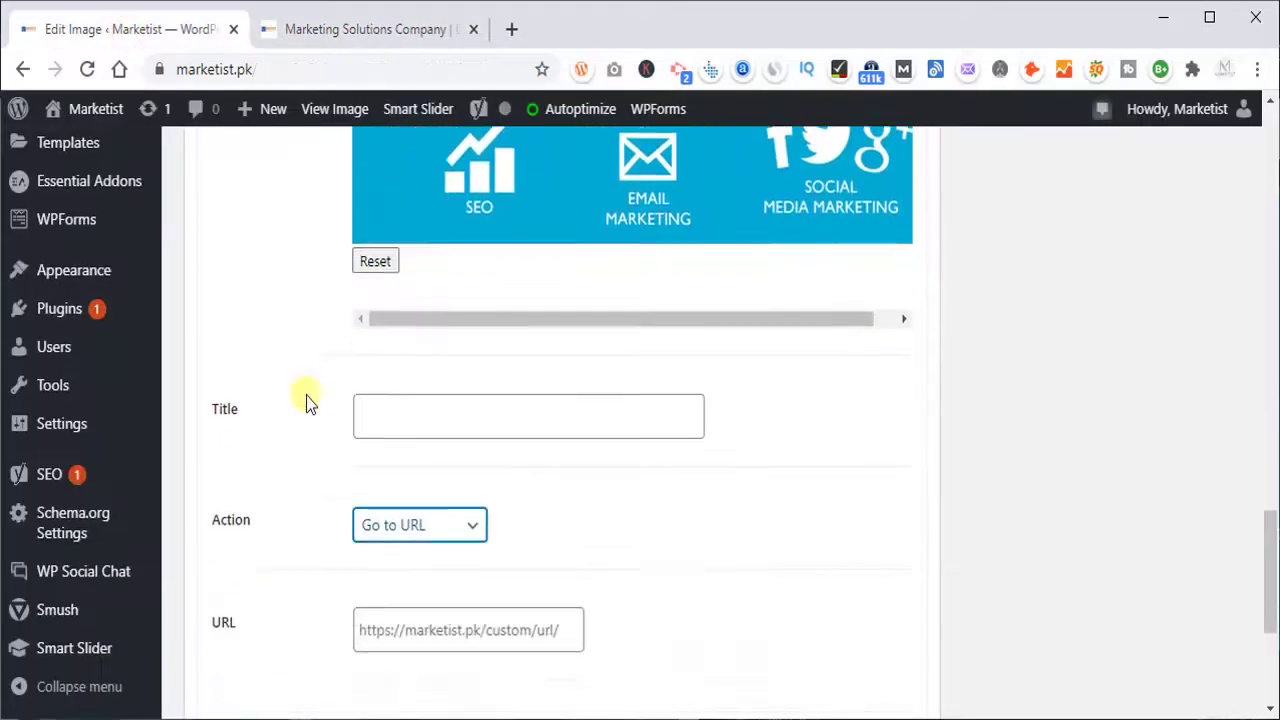
left_click(429, 487)
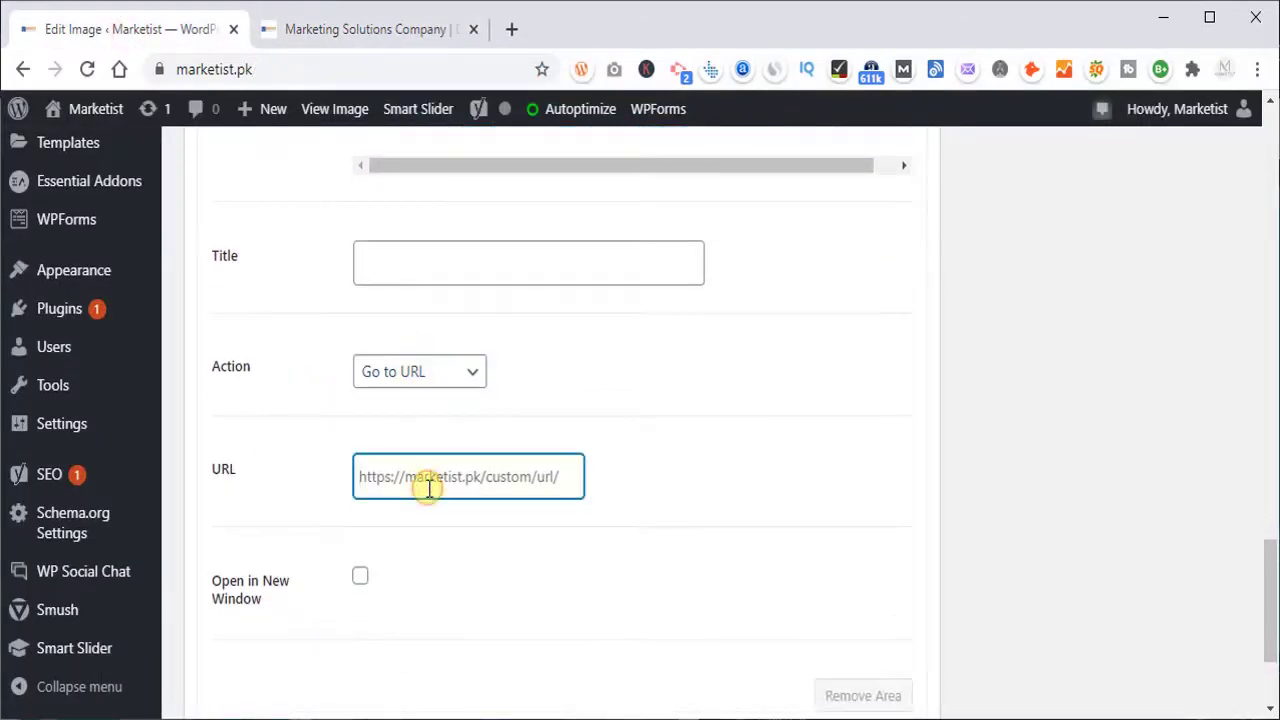
key("ctrl+v")
scroll(300, 395, "up", 8)
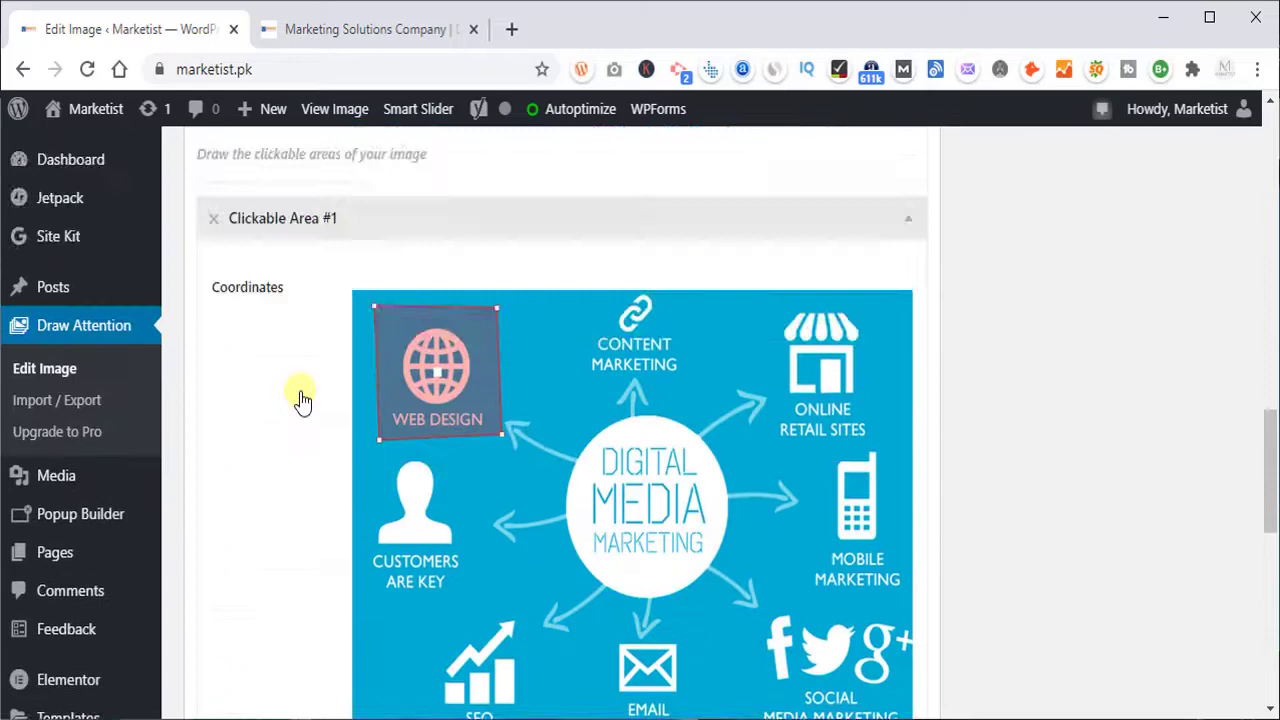
scroll(329, 391, "down", 3)
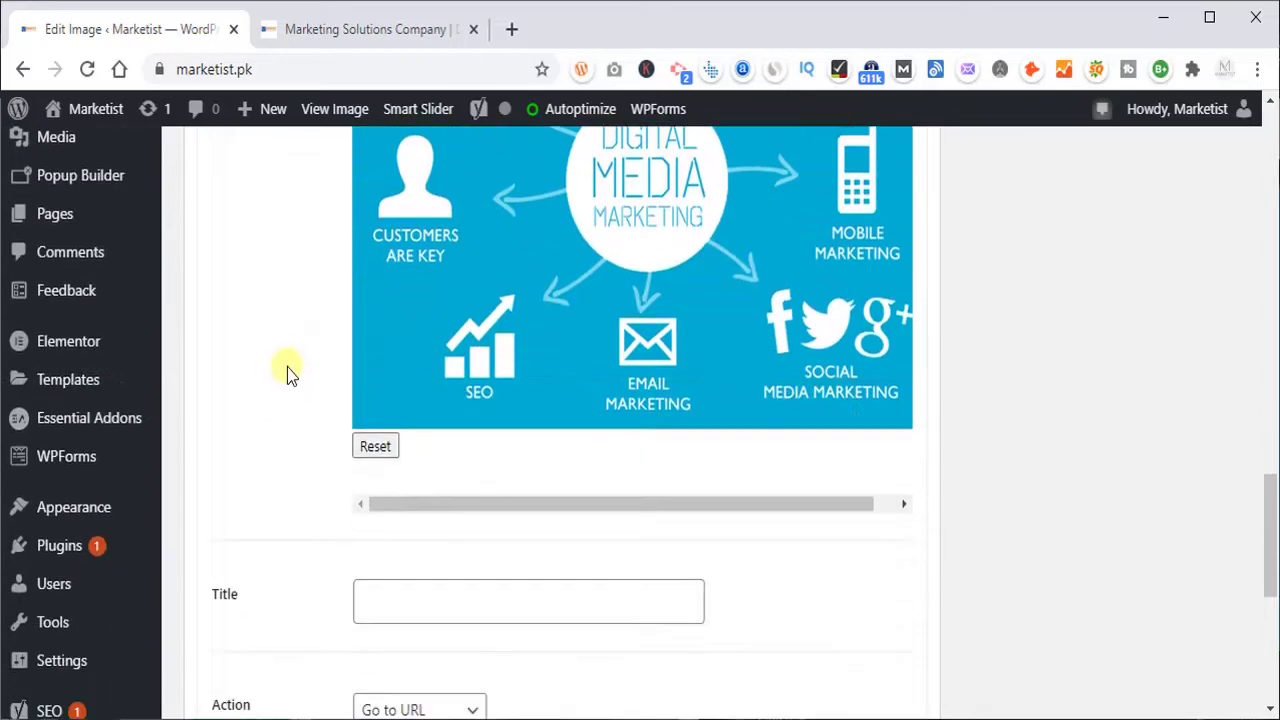
scroll(287, 373, "down", 5)
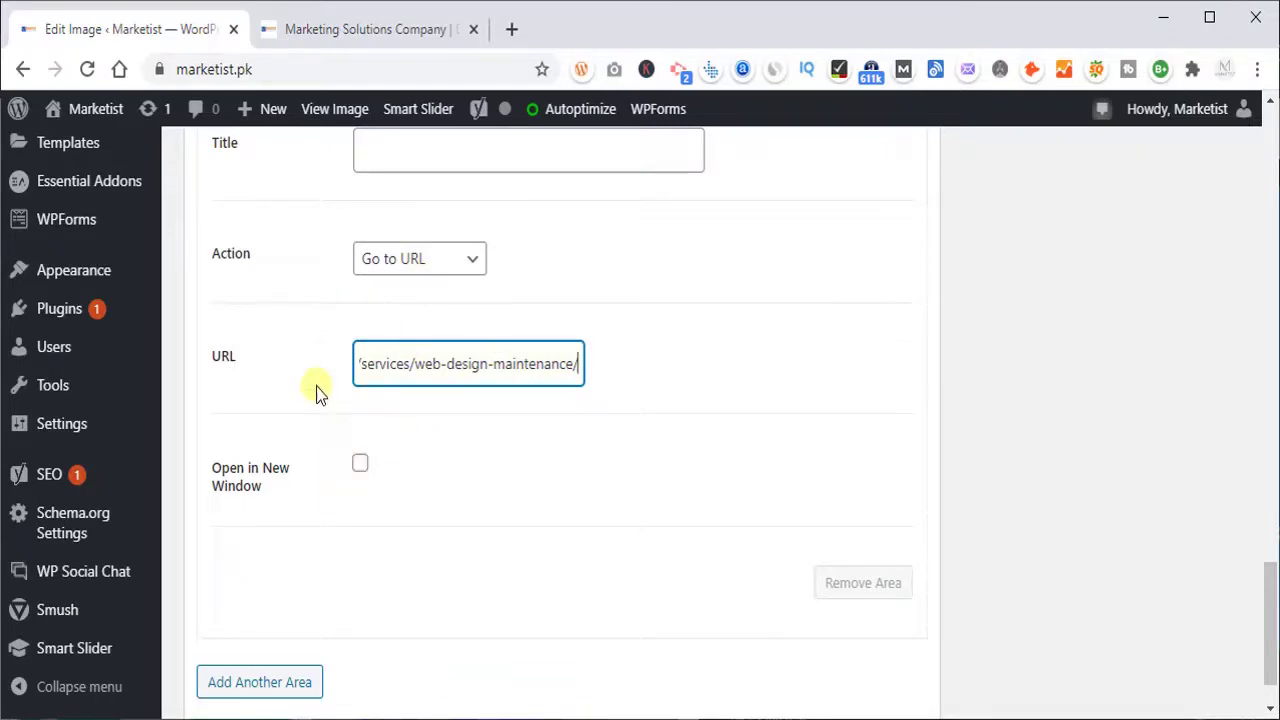
- Add a second clickable area below Clickable Area #1 and bring its coordinates image into view
scroll(405, 365, "down", 1)
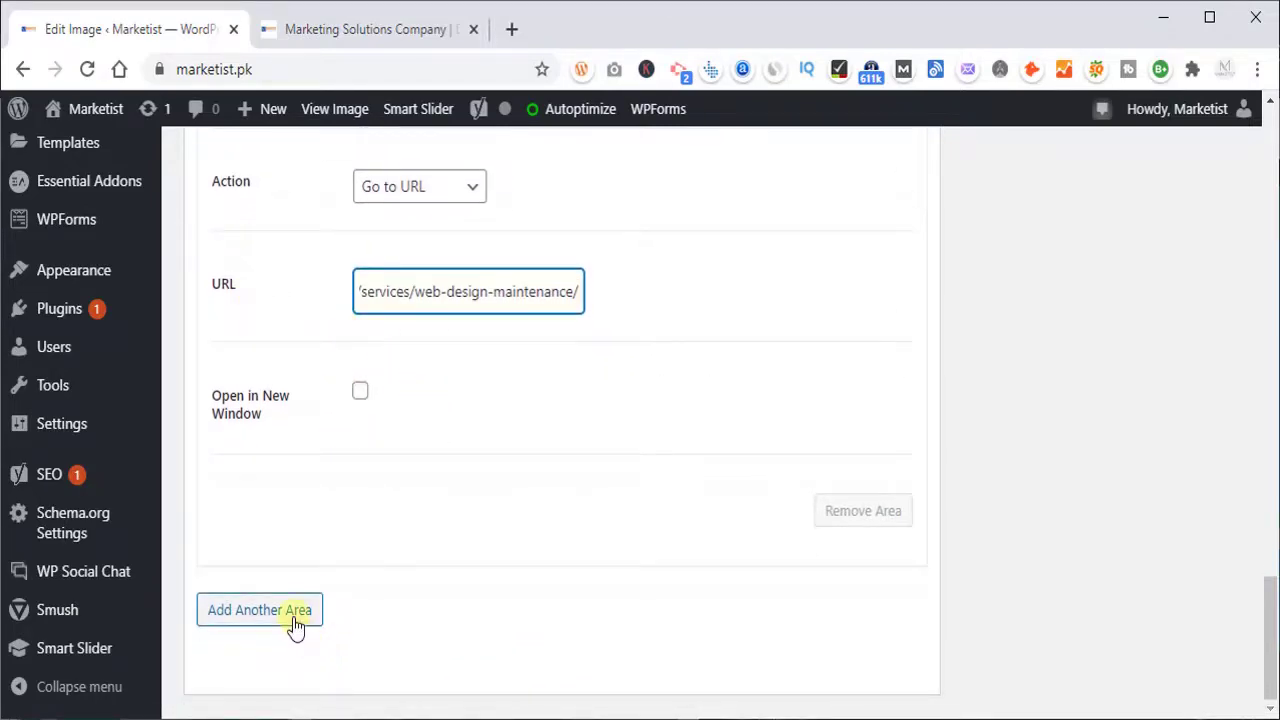
scroll(286, 614, "up", 6)
scroll(308, 395, "down", 5)
scroll(270, 430, "down", 2)
left_click(262, 612)
scroll(569, 450, "up", 6)
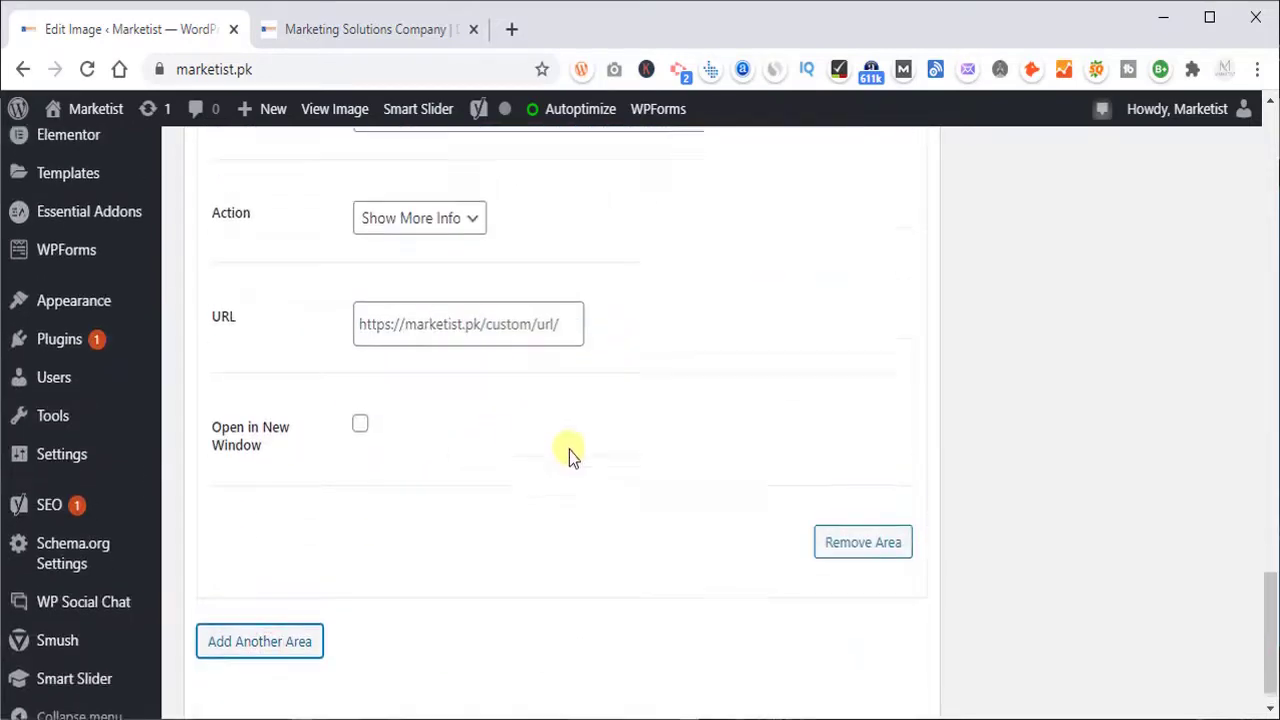
scroll(430, 412, "up", 3)
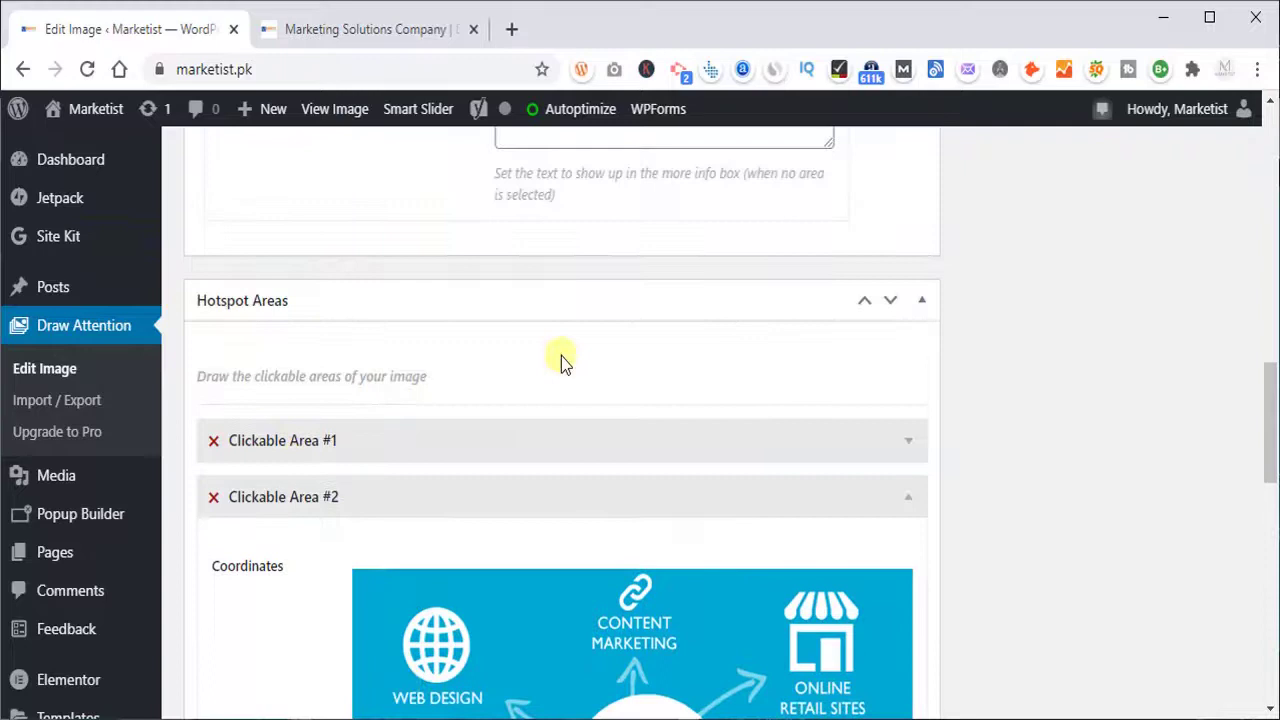
scroll(561, 356, "down", 4)
scroll(594, 431, "down", 2)
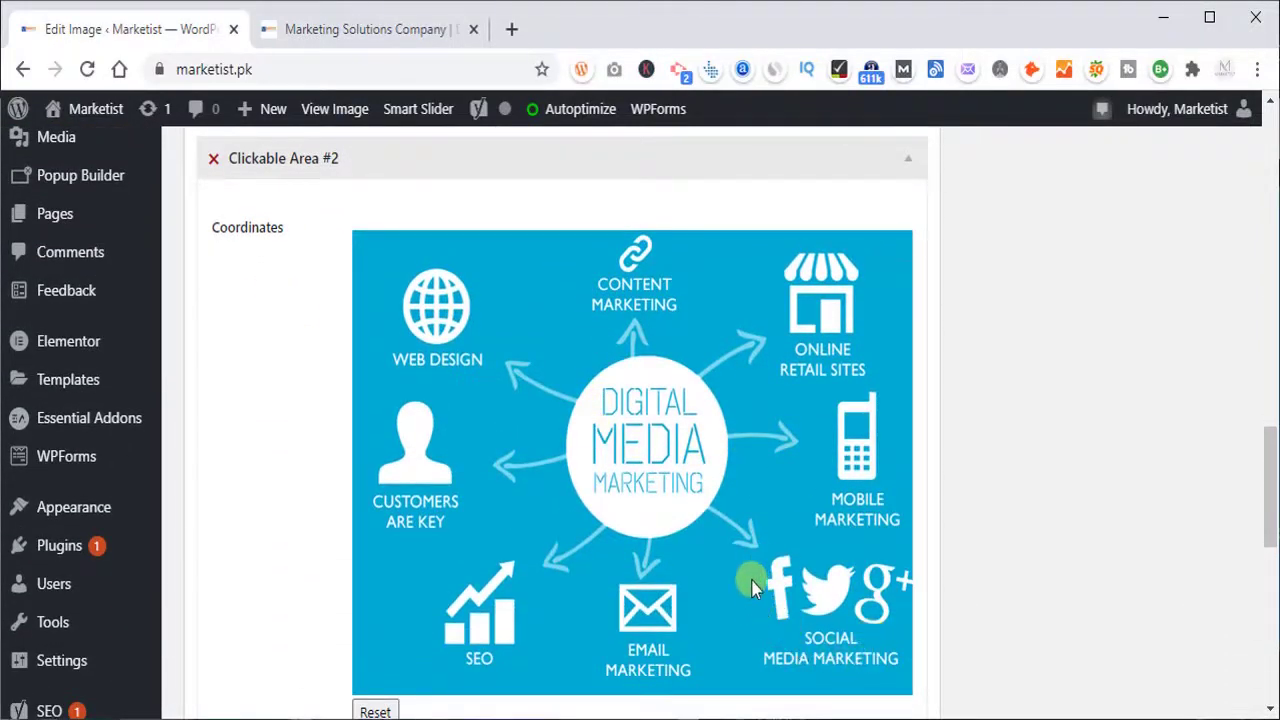
- Draw a four-cornered hotspot around the Social Media Marketing icons and label for Clickable Area #2
left_click(758, 551)
left_click(902, 552)
left_click(902, 685)
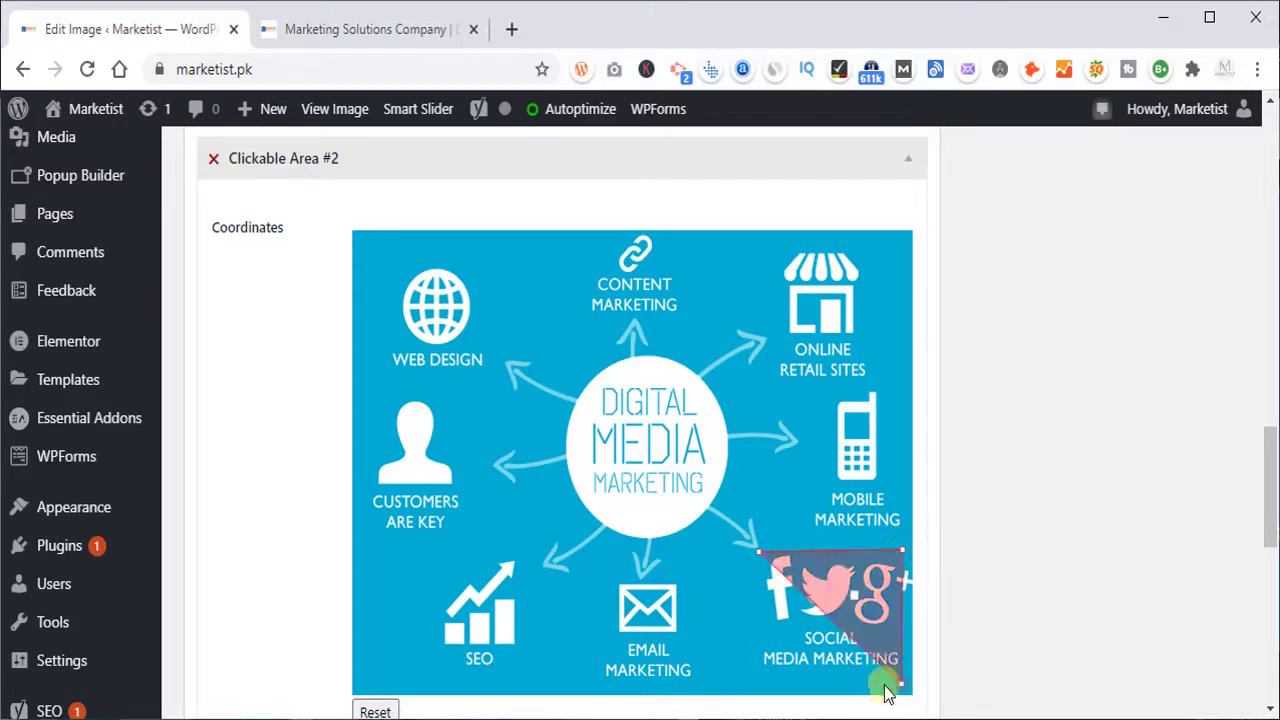
left_click(758, 685)
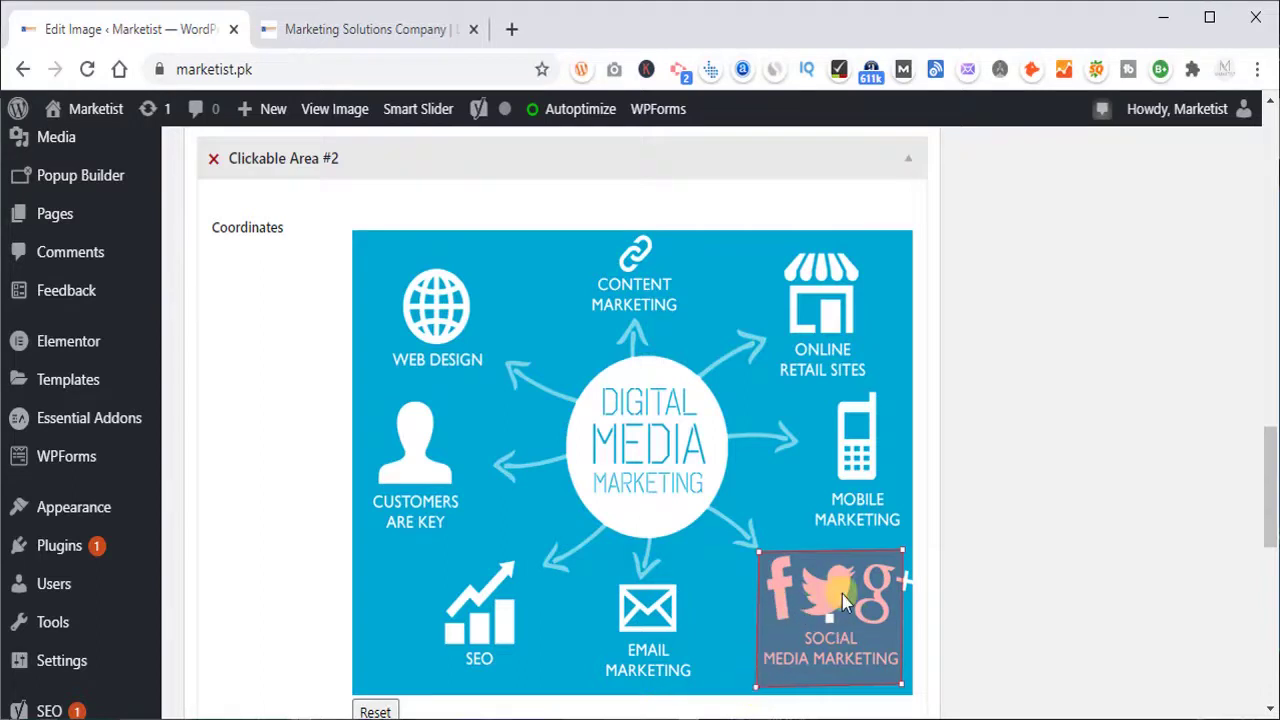
- Copy the link address of the Digital Marketing services page from the live Marketist website
left_click(393, 37)
mouse_move(900, 145)
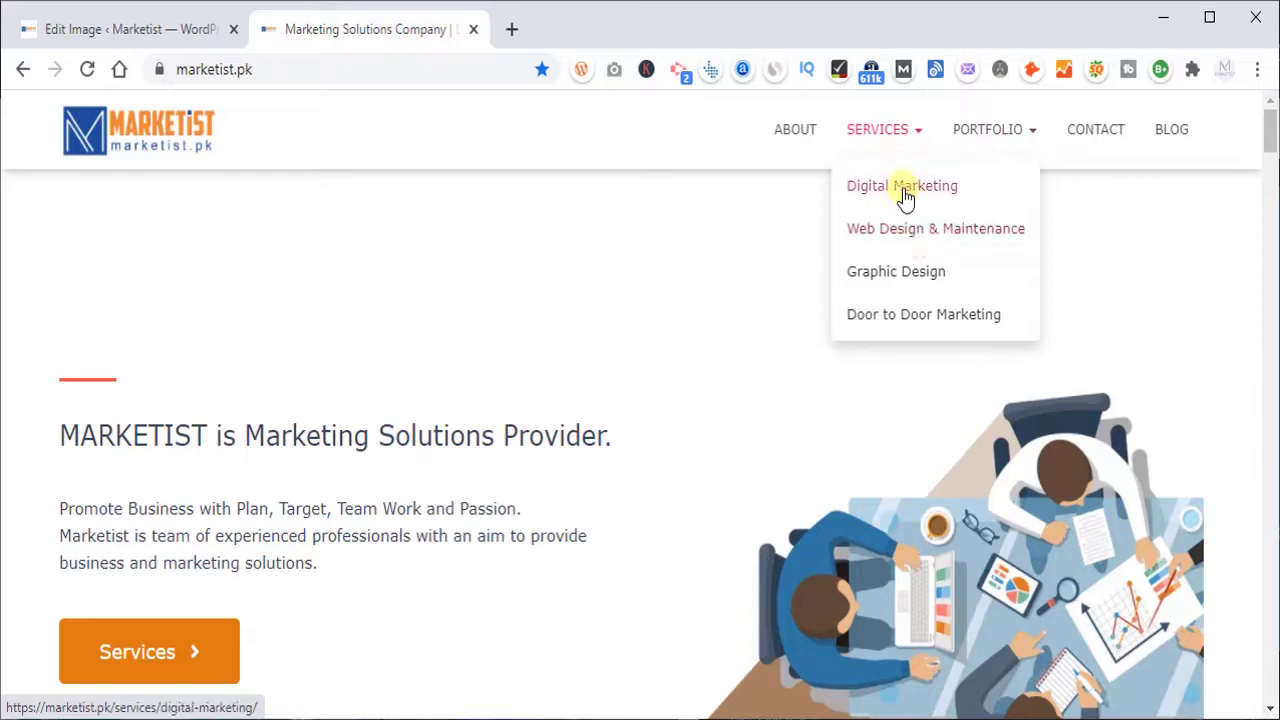
right_click(902, 194)
left_click(967, 363)
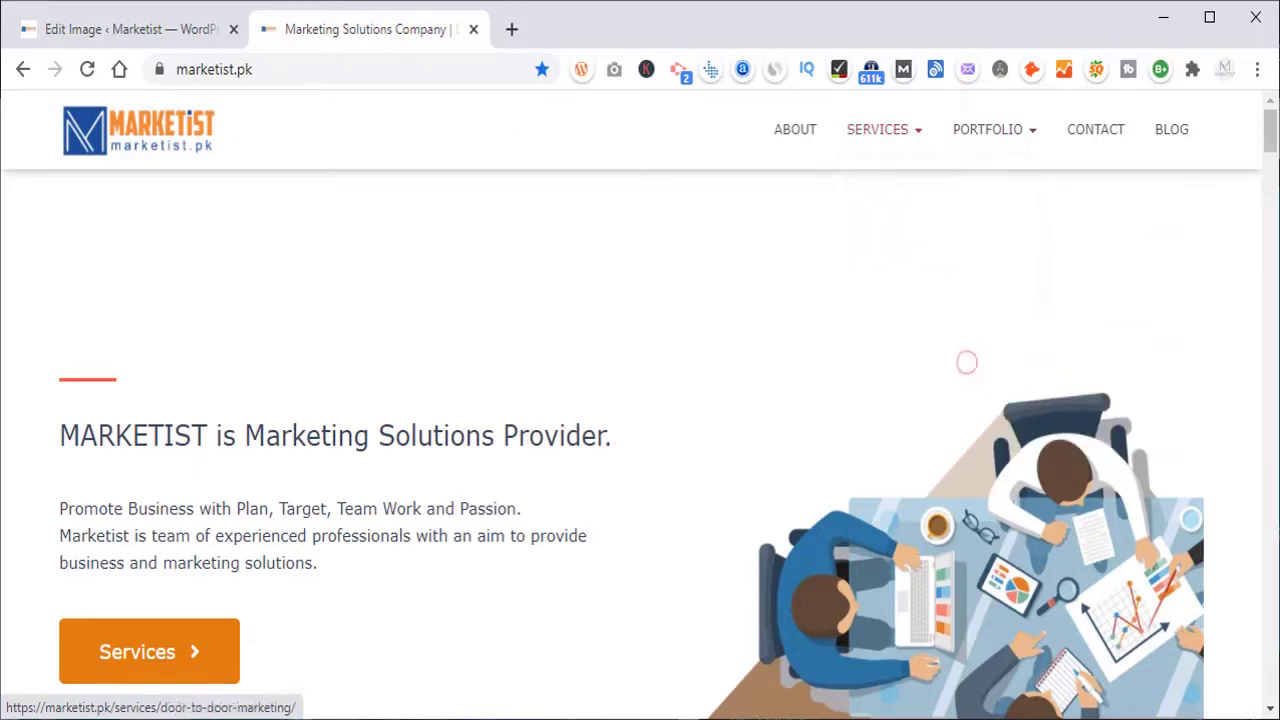
left_click(106, 32)
scroll(603, 401, "down", 7)
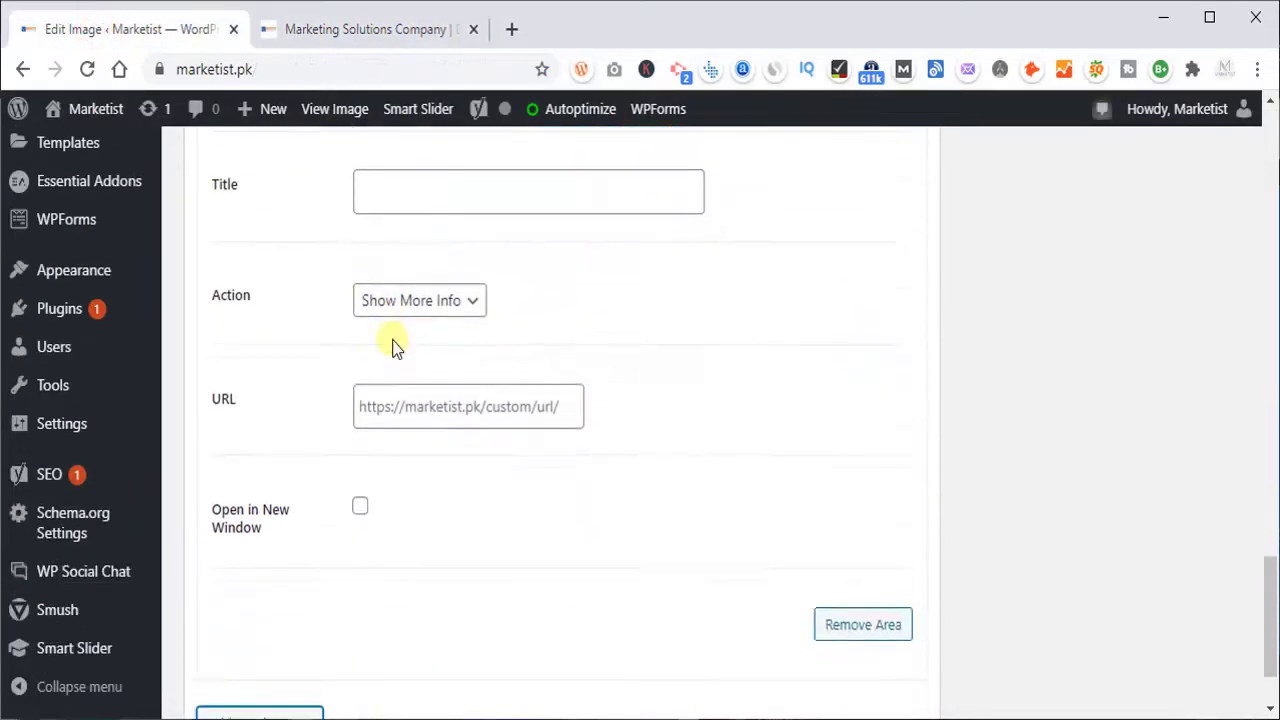
left_click(403, 310)
left_click(410, 352)
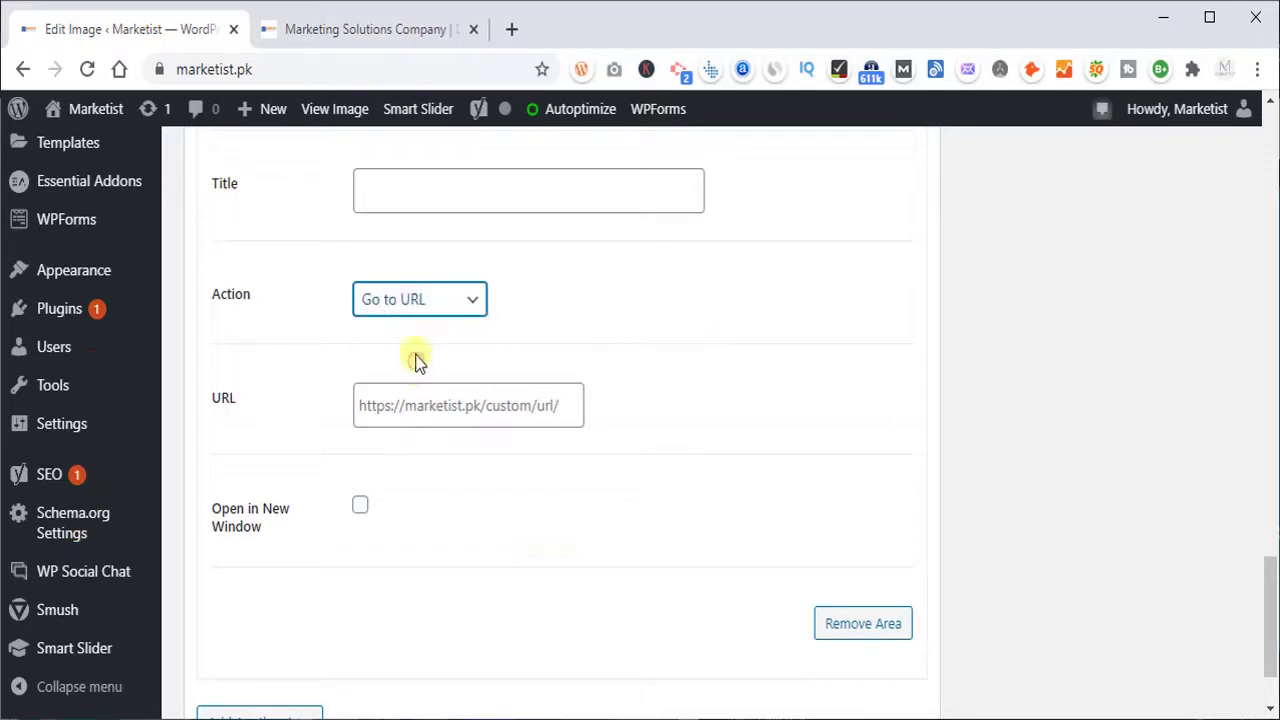
left_click(415, 405)
key("ctrl+v")
scroll(689, 477, "down", 1)
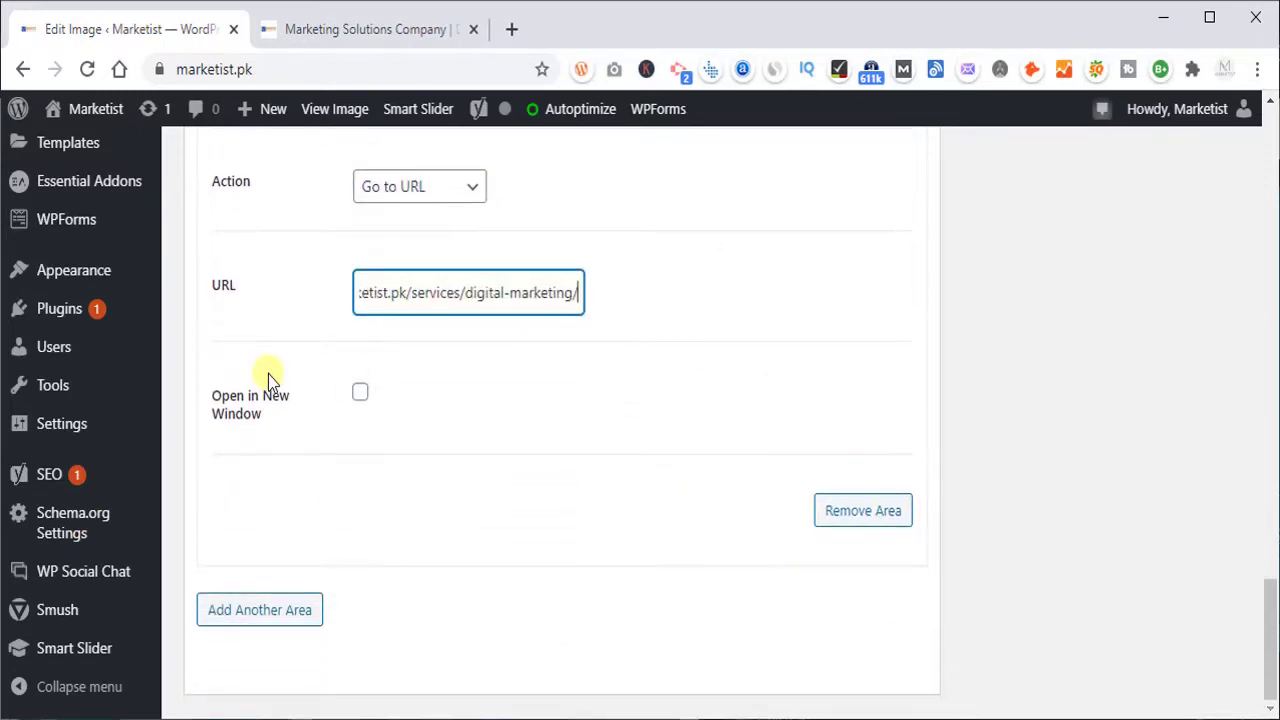
left_click(423, 406)
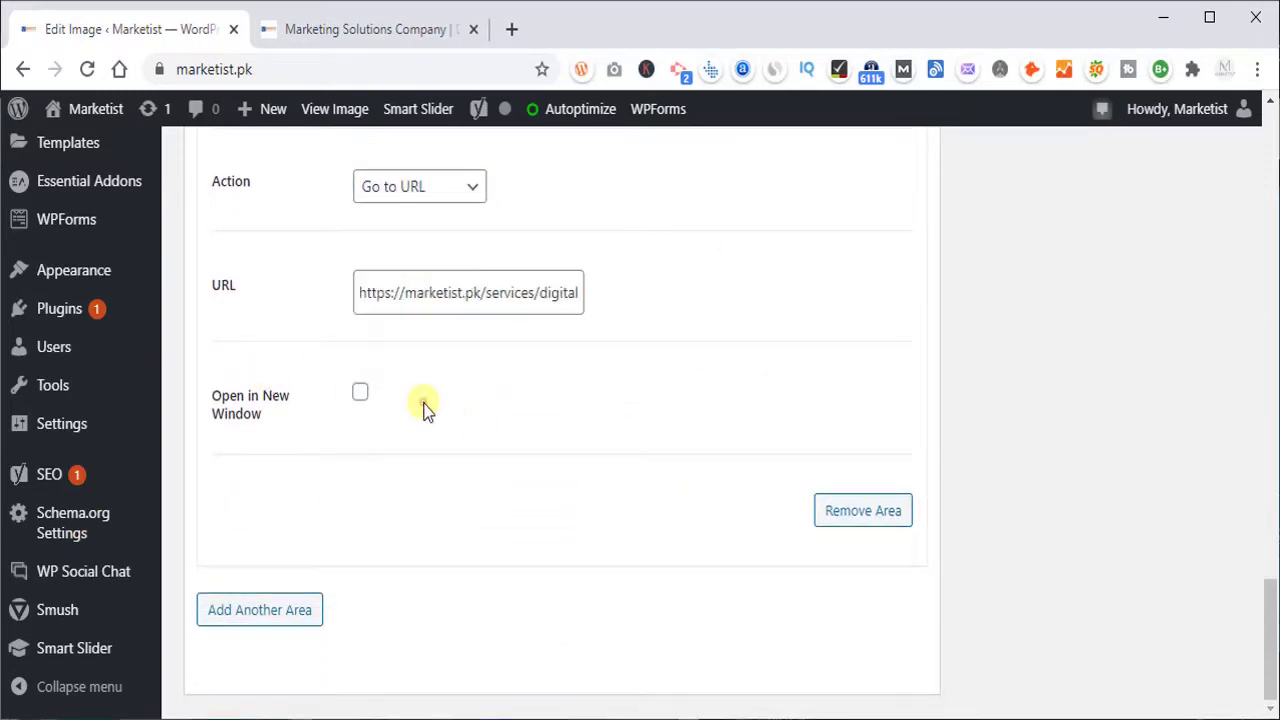
- Add a third clickable area below Clickable Area #2 and bring its coordinates image into view
left_click(310, 608)
scroll(434, 503, "down", 4)
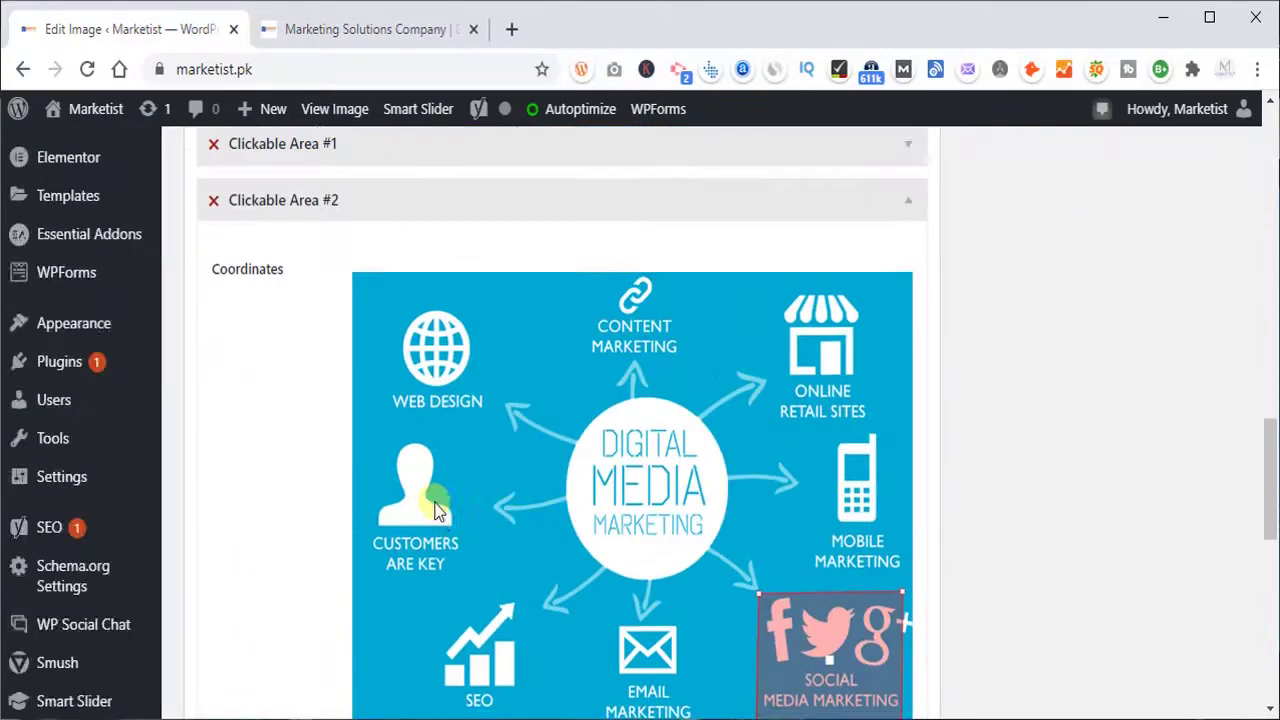
scroll(307, 336, "up", 1)
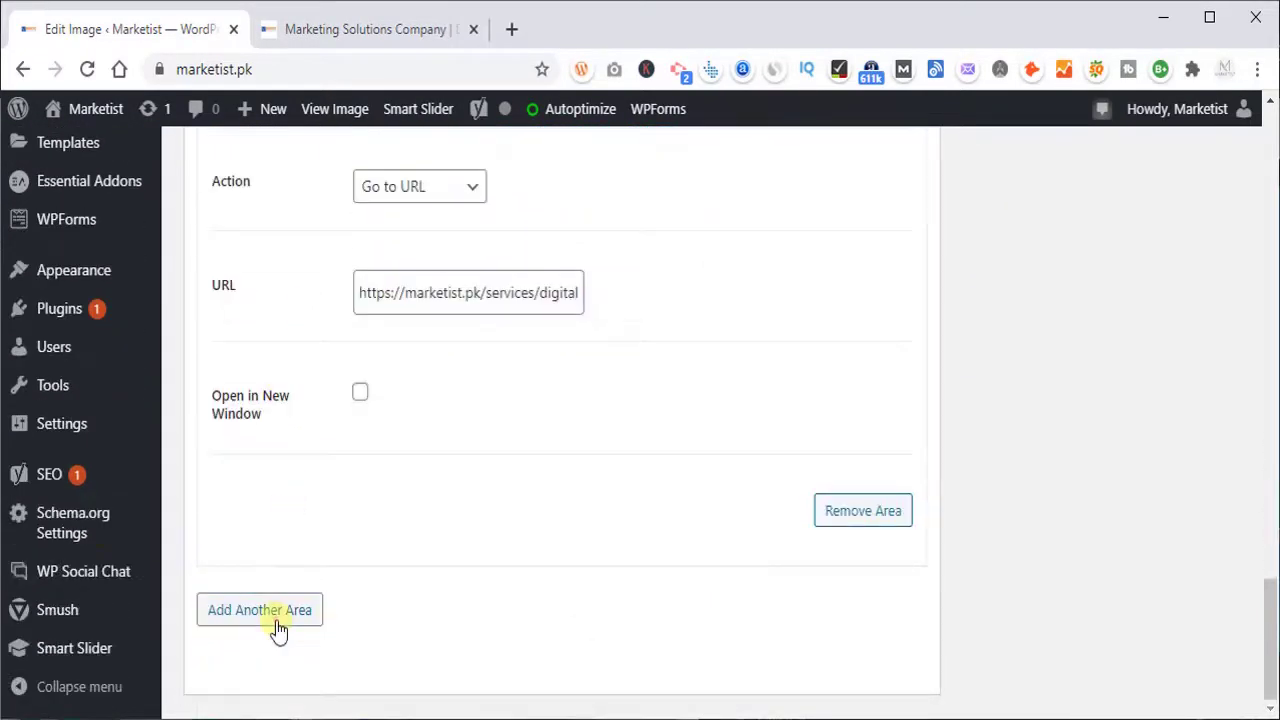
left_click(272, 614)
scroll(408, 400, "up", 4)
scroll(412, 398, "up", 2)
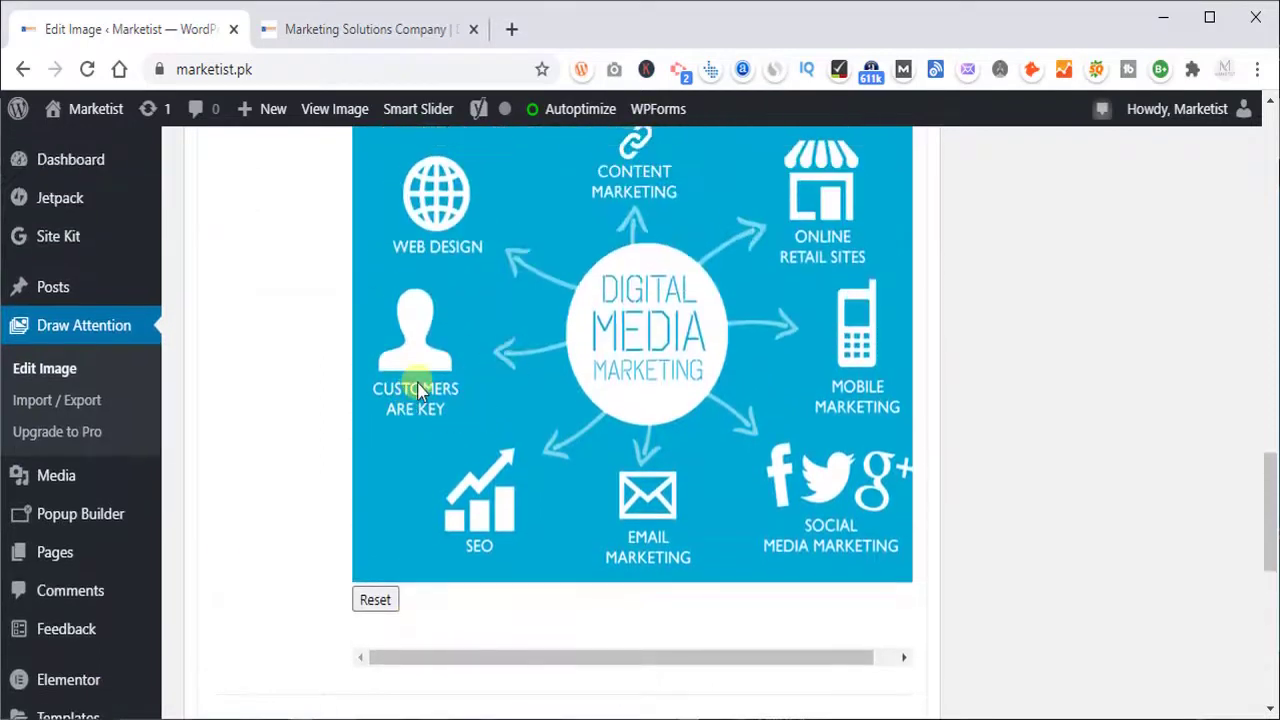
scroll(875, 392, "up", 1)
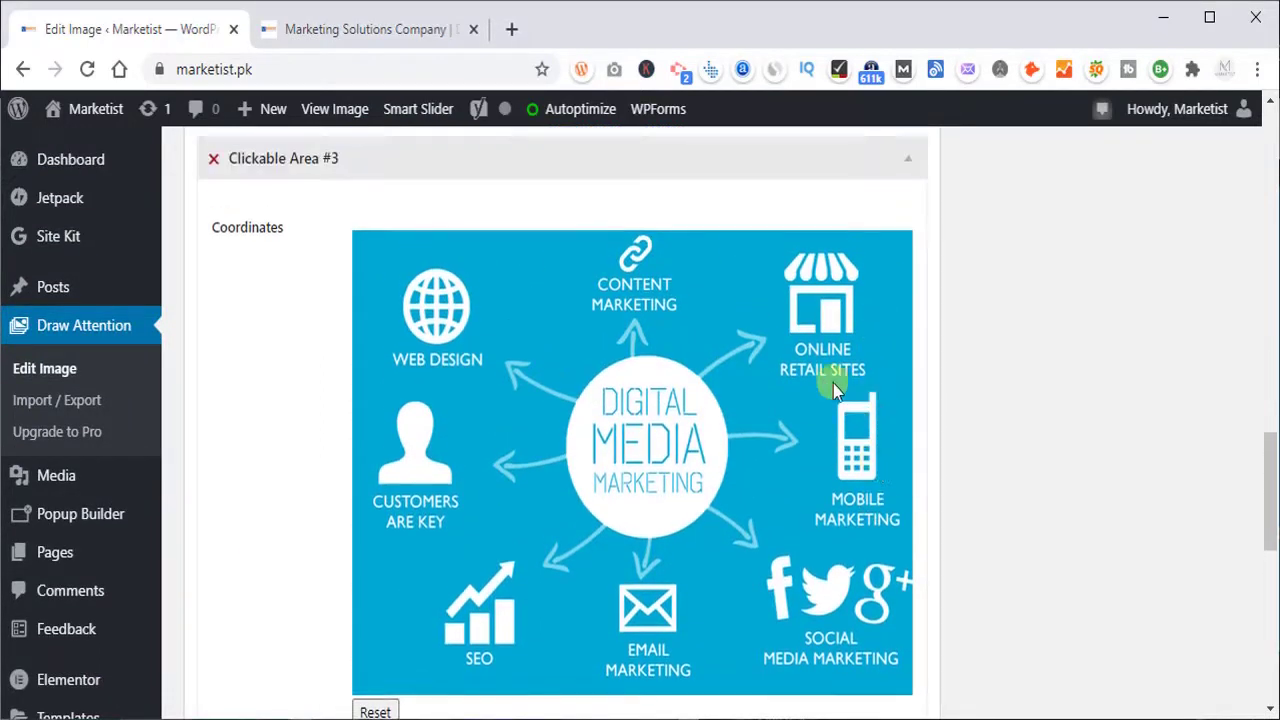
- Copy the link address of the Web Design portfolio page from the live Marketist website and return to the image editor
left_click(317, 32)
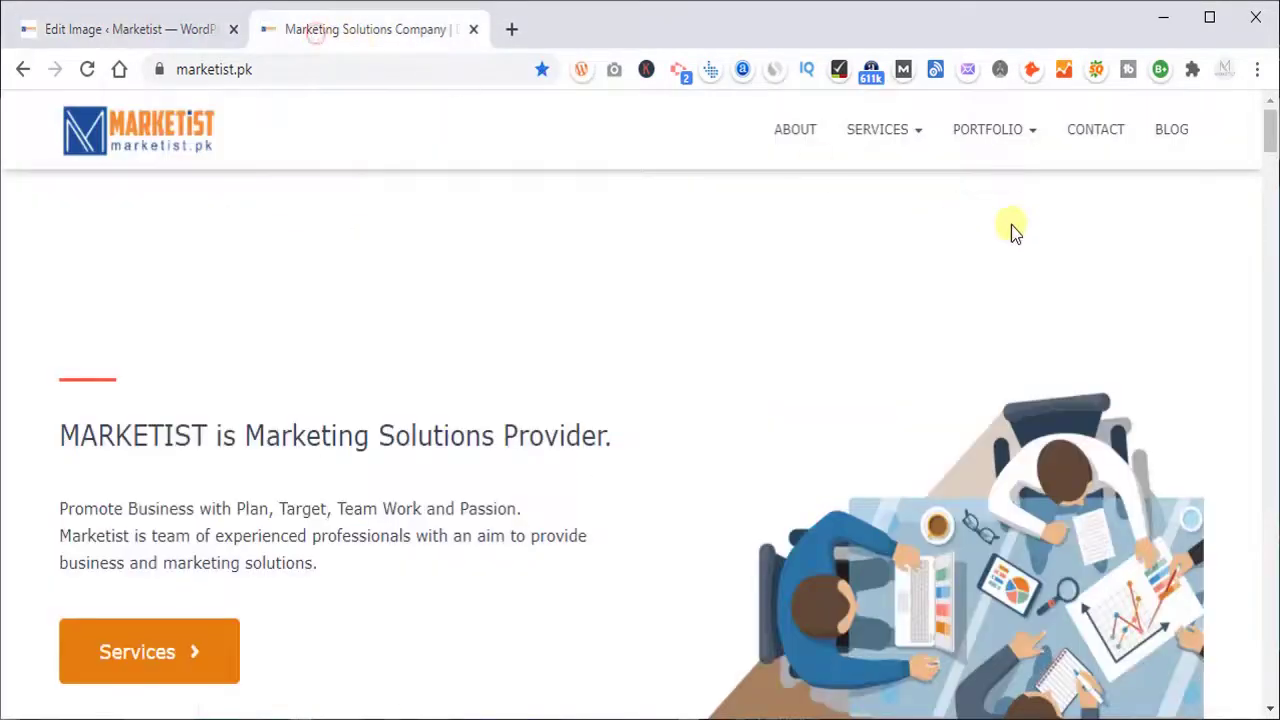
mouse_move(943, 155)
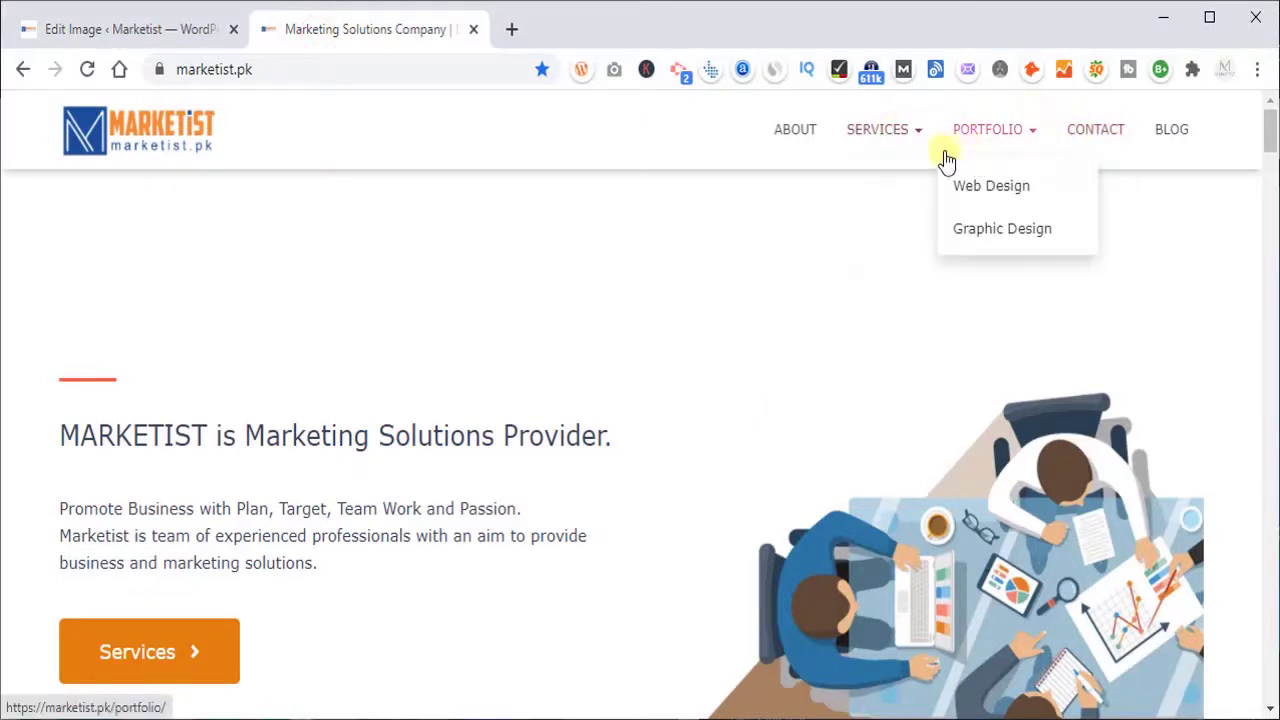
right_click(979, 190)
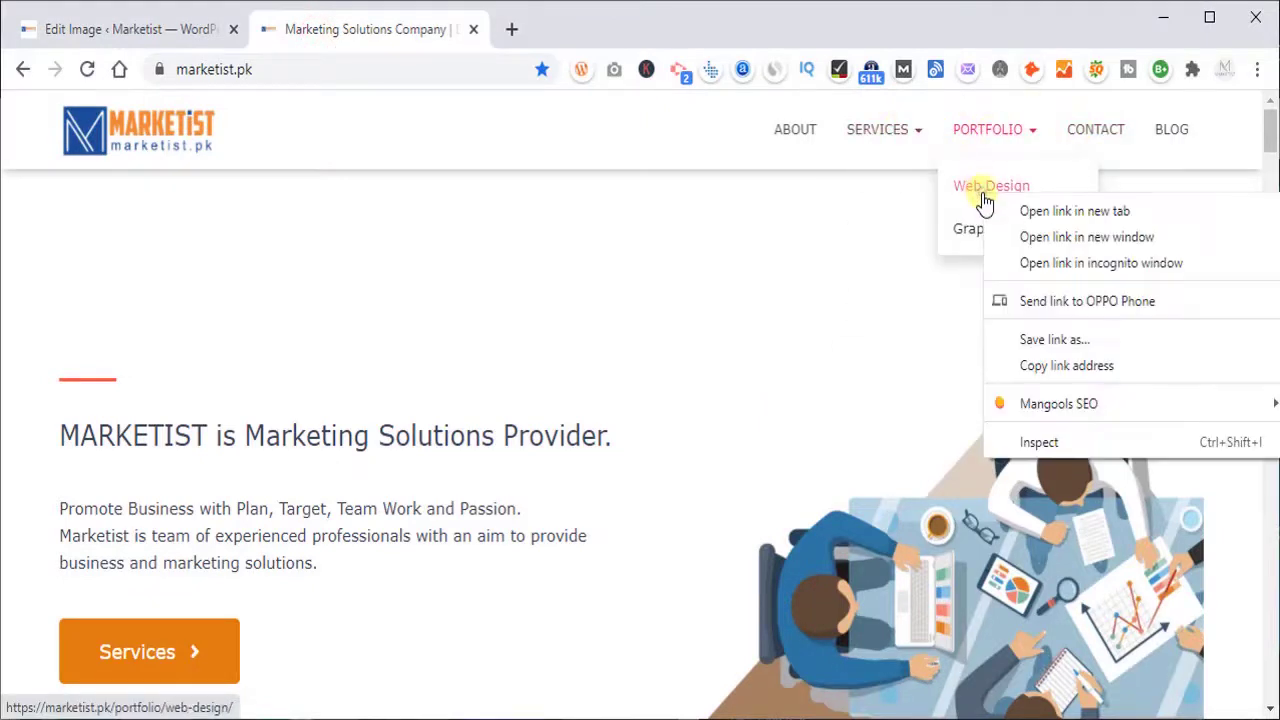
left_click(1076, 367)
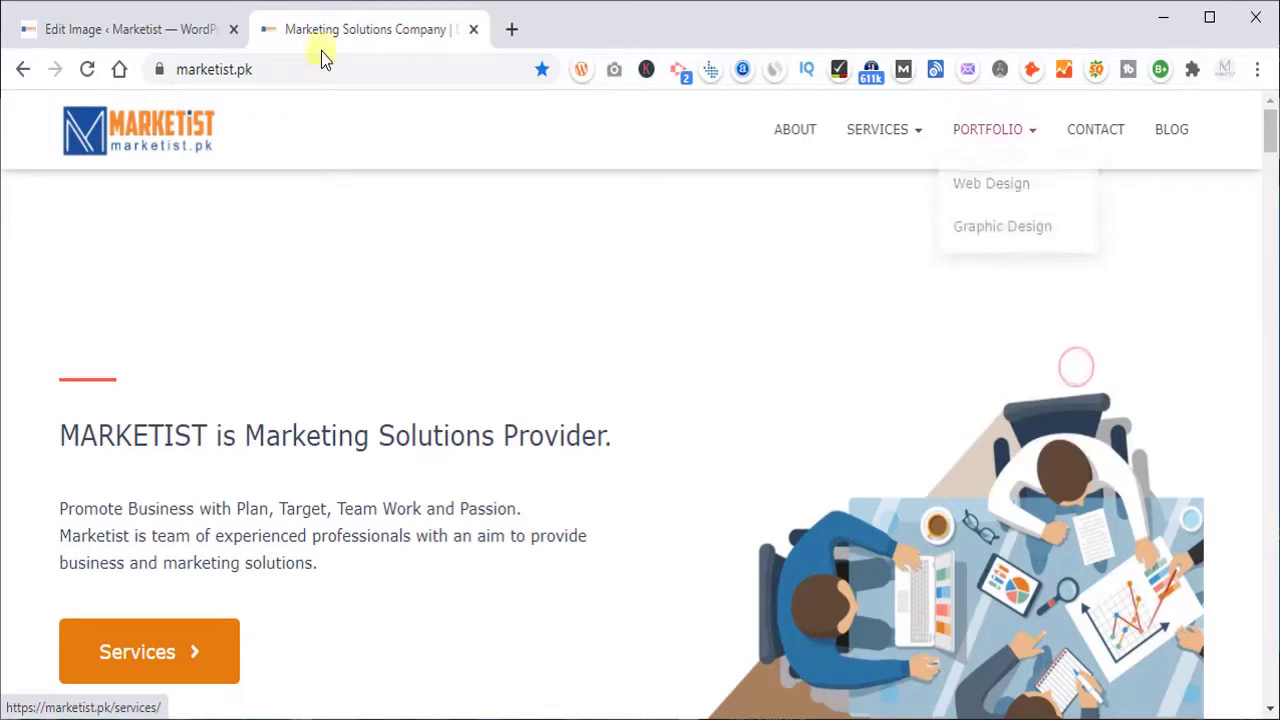
left_click(155, 40)
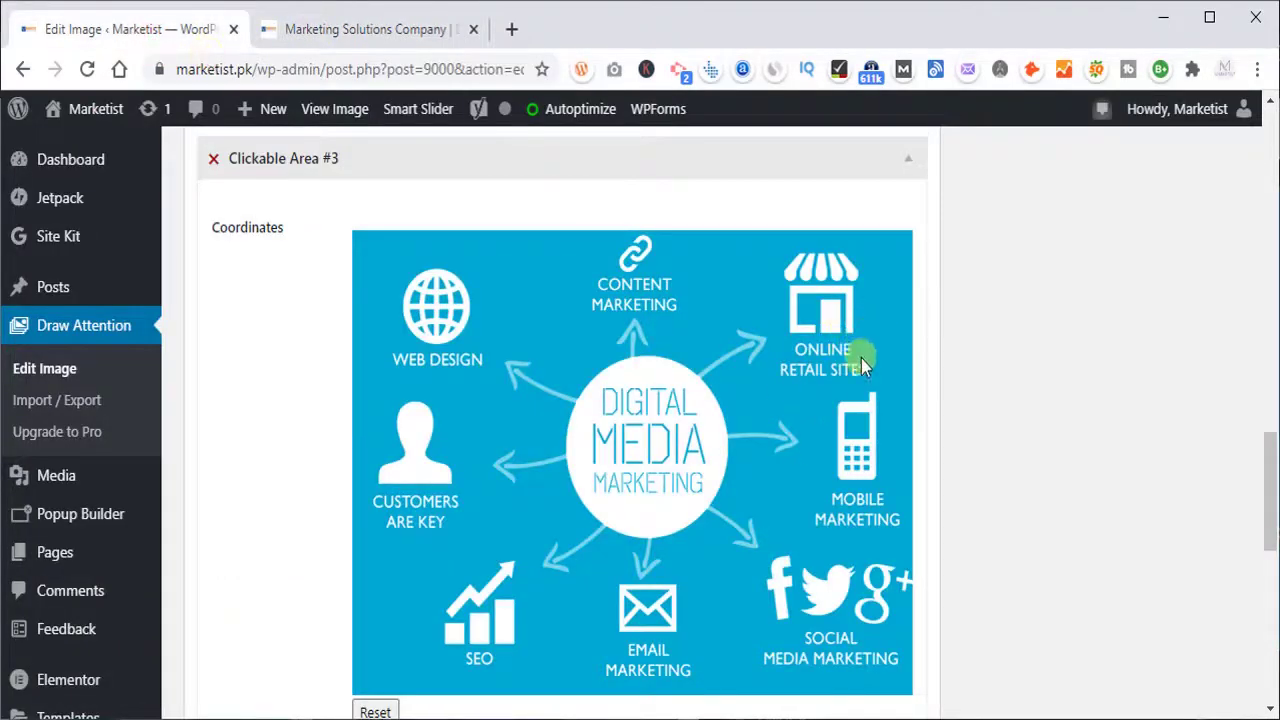
- Draw a four-cornered hotspot around the Online Retail Sites shop icon and label for Clickable Area #3
scroll(845, 330, "down", 1)
scroll(830, 226, "up", 1)
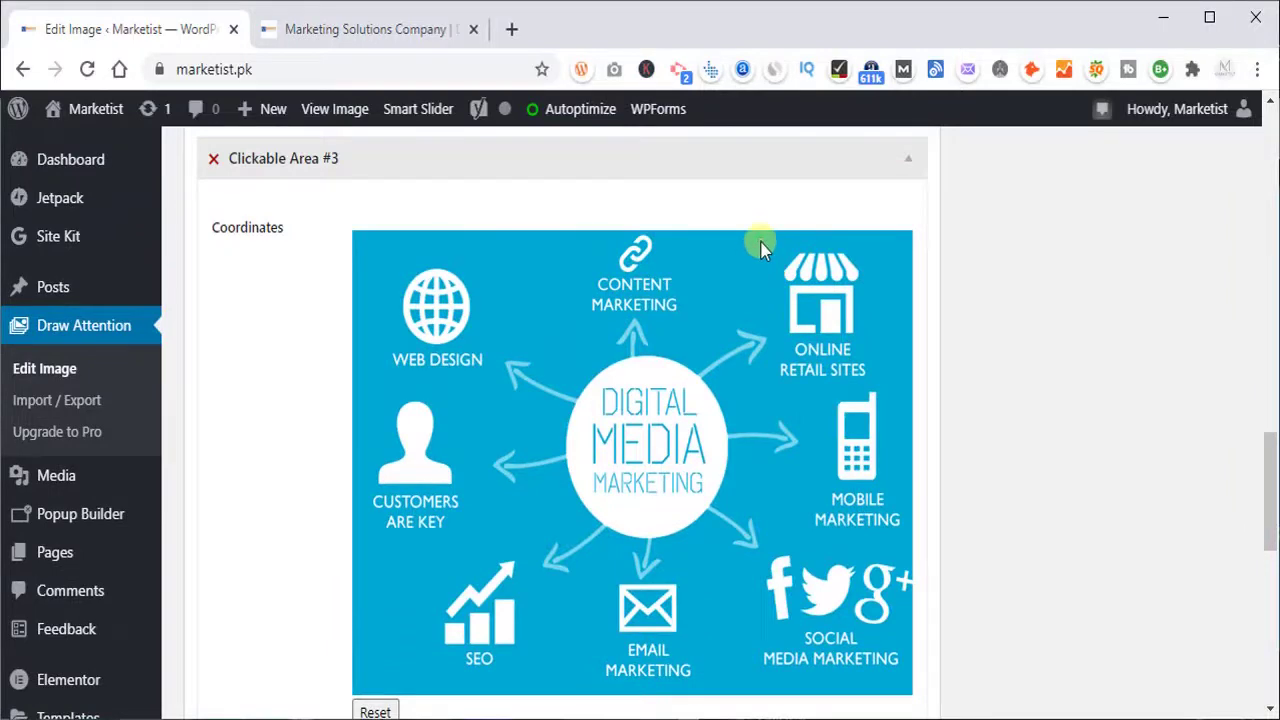
left_click(760, 242)
left_click(763, 380)
left_click(892, 376)
left_click_drag(877, 253, 888, 247)
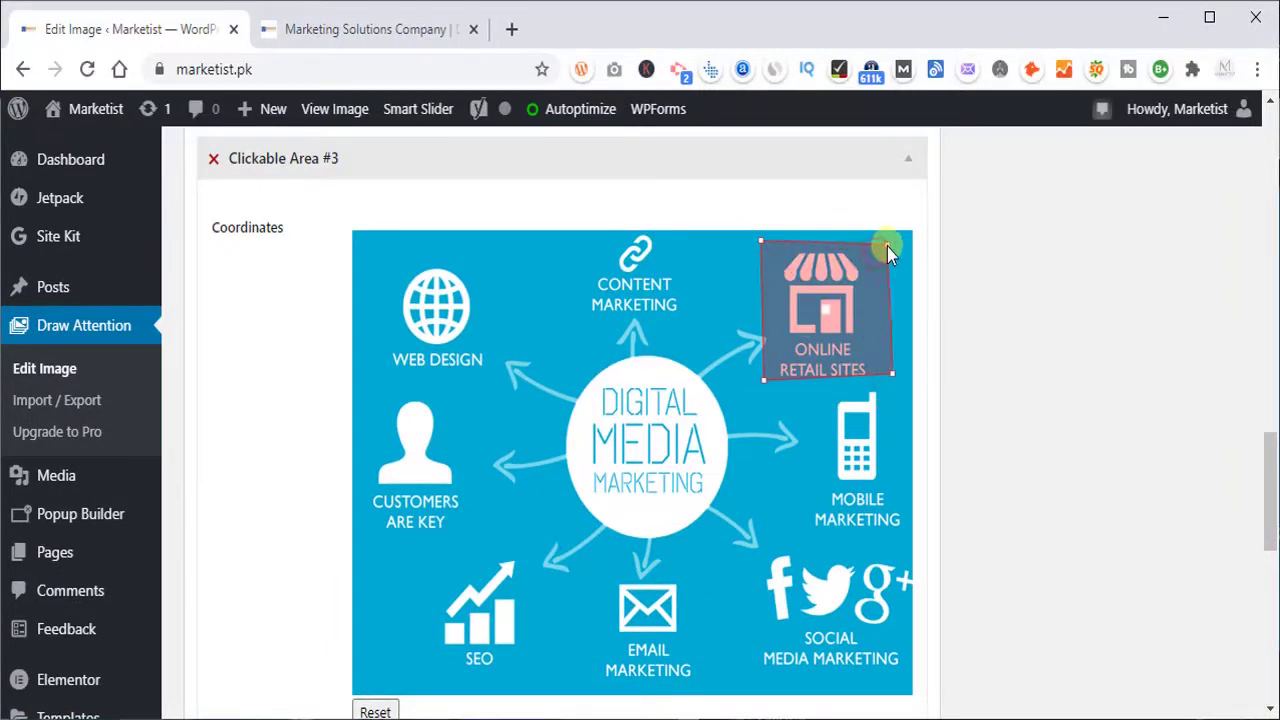
scroll(617, 331, "down", 6)
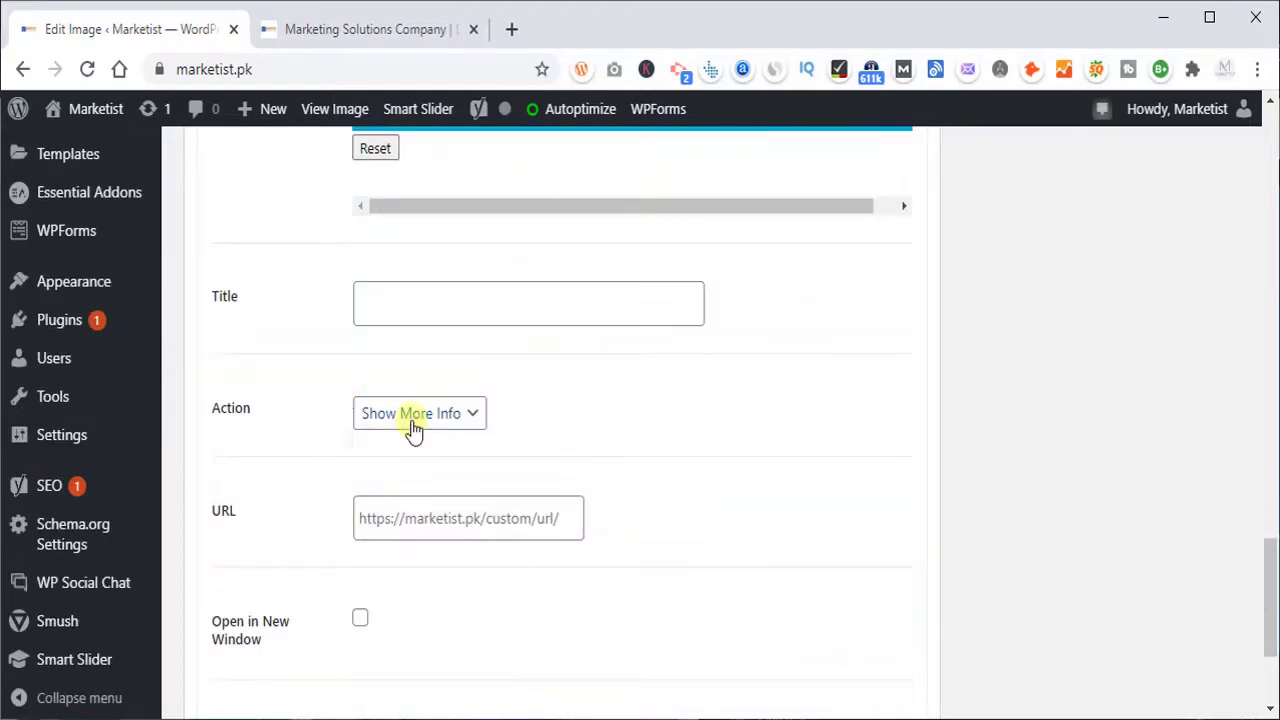
left_click(412, 420)
left_click(421, 468)
left_click(409, 517)
key("ctrl+v")
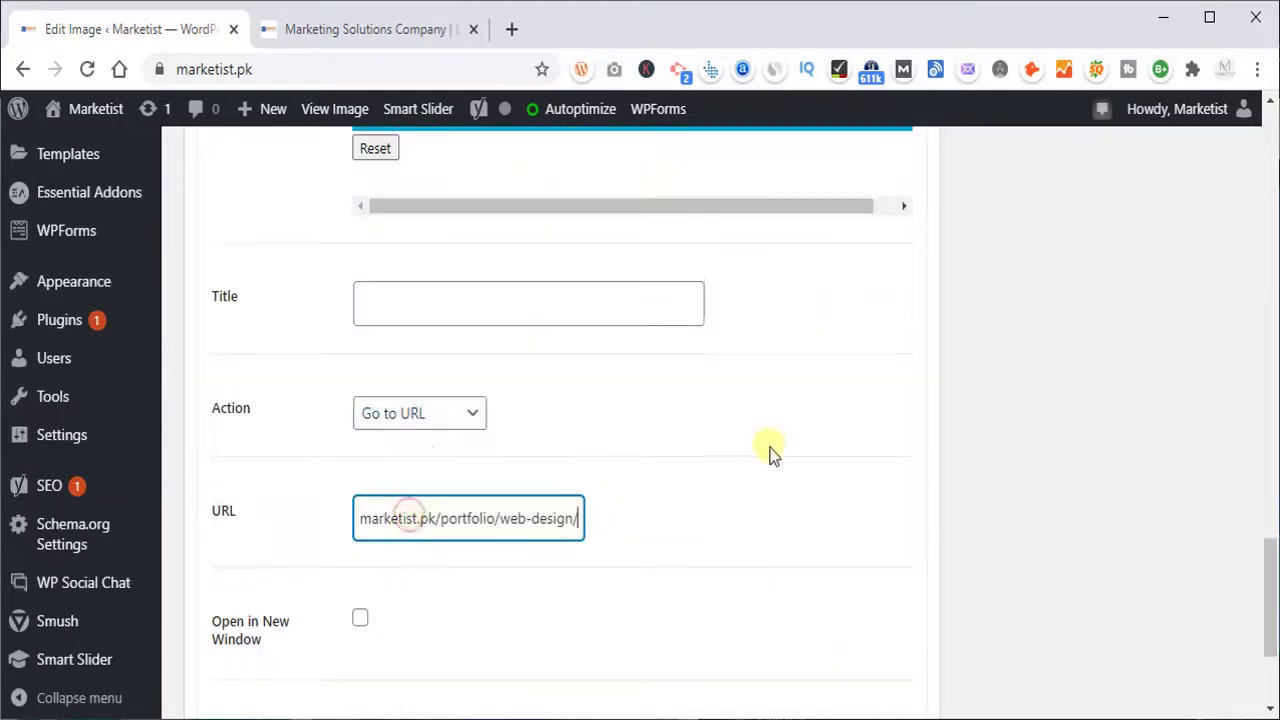
scroll(769, 449, "down", 2)
scroll(866, 525, "up", 15)
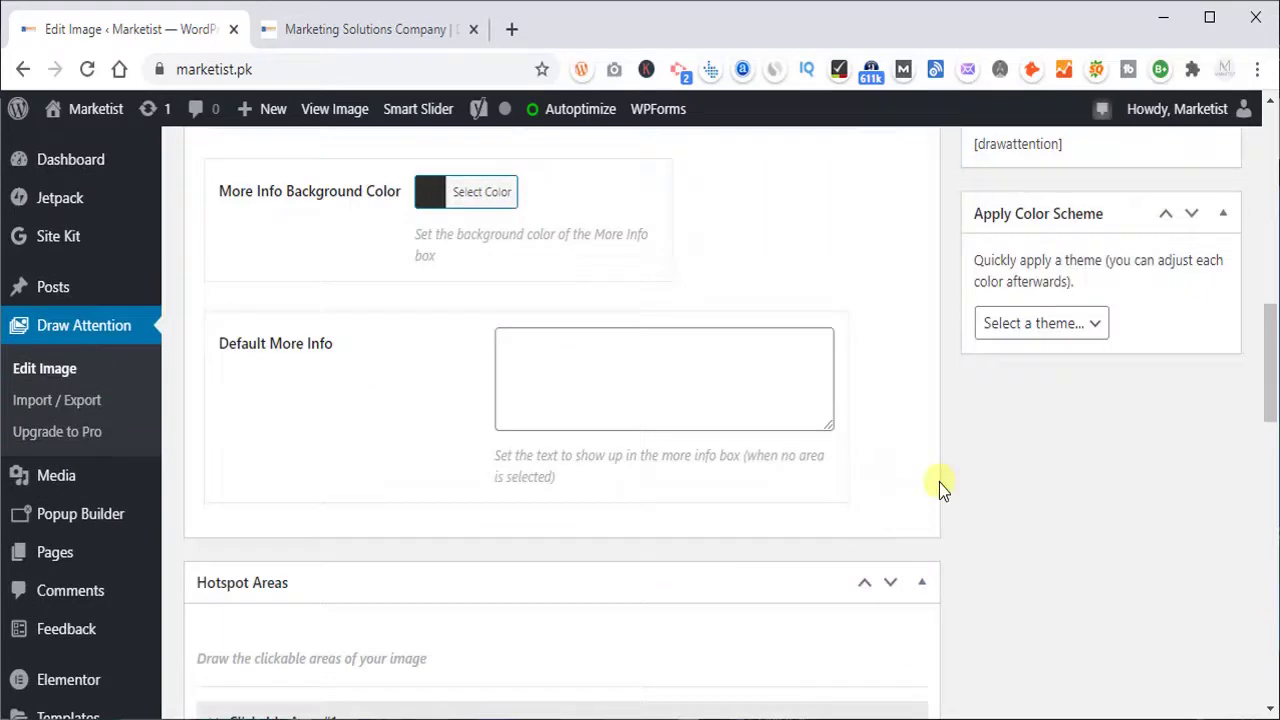
- Update the published interactive image to save its three clickable areas
scroll(980, 460, "up", 2)
scroll(948, 330, "up", 7)
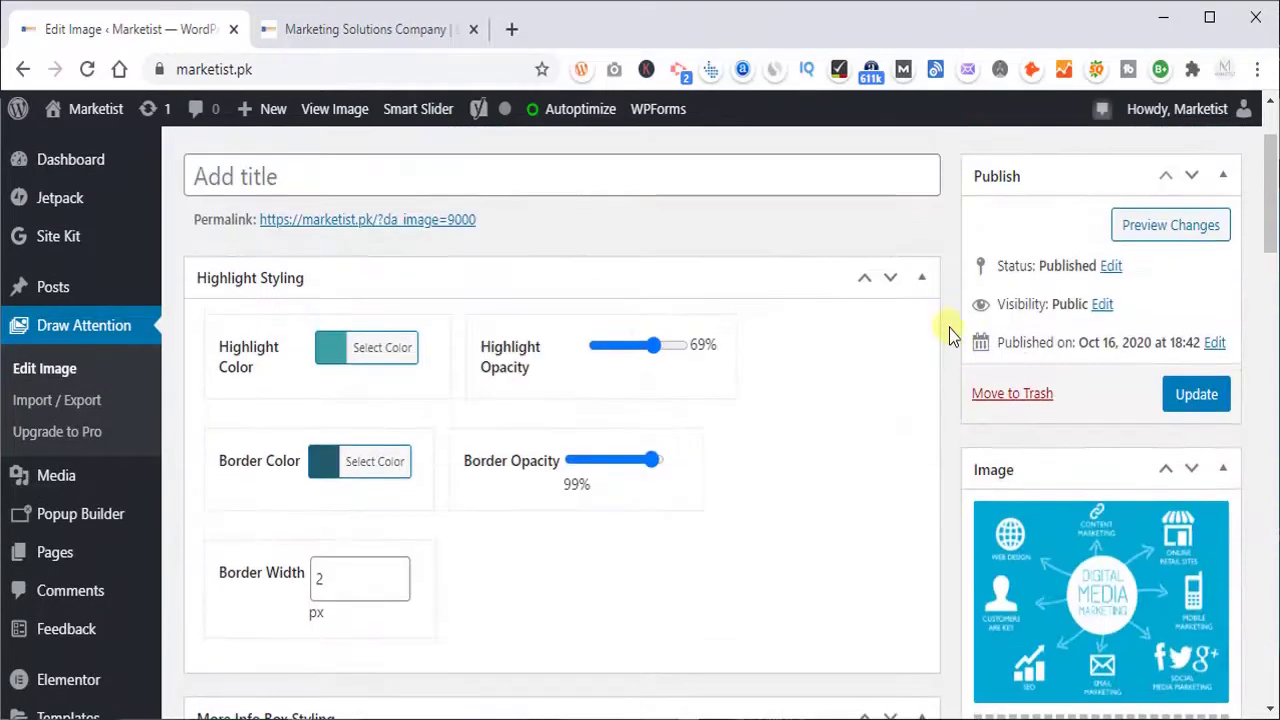
left_click(1198, 396)
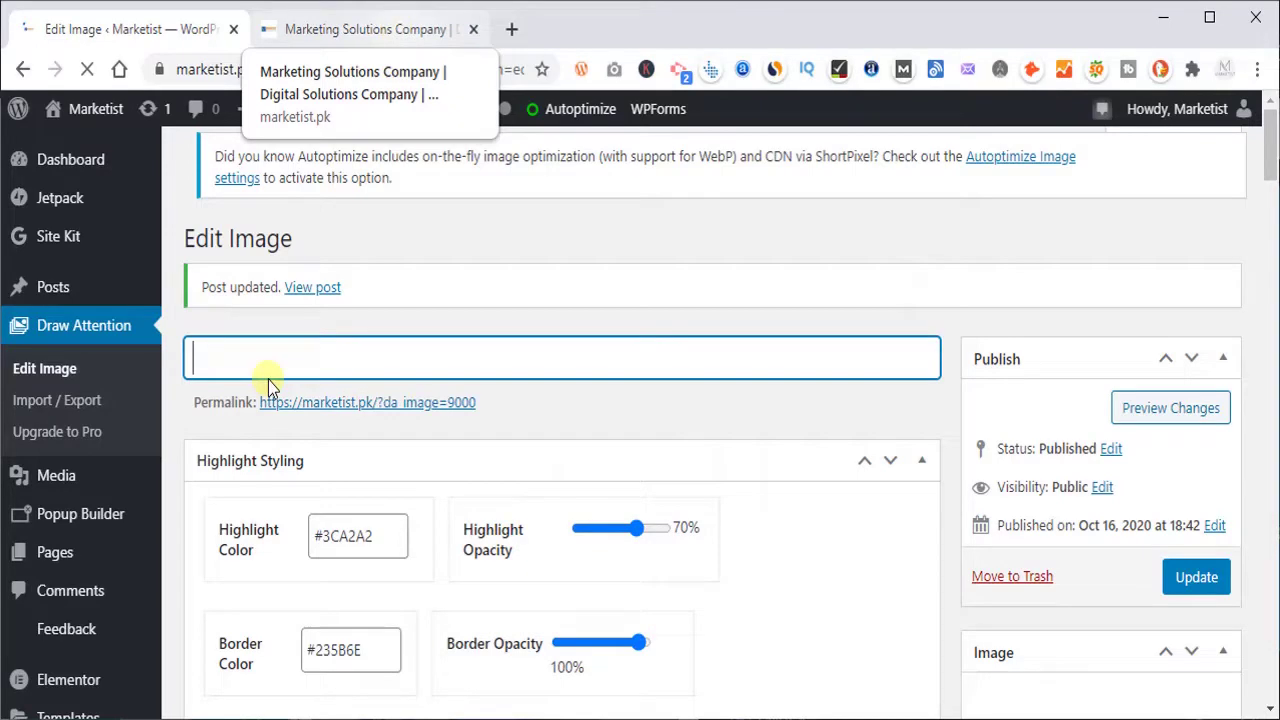
- Review the saved image's settings and locate its [drawattention] shortcode for embedding on a page
scroll(868, 345, "down", 5)
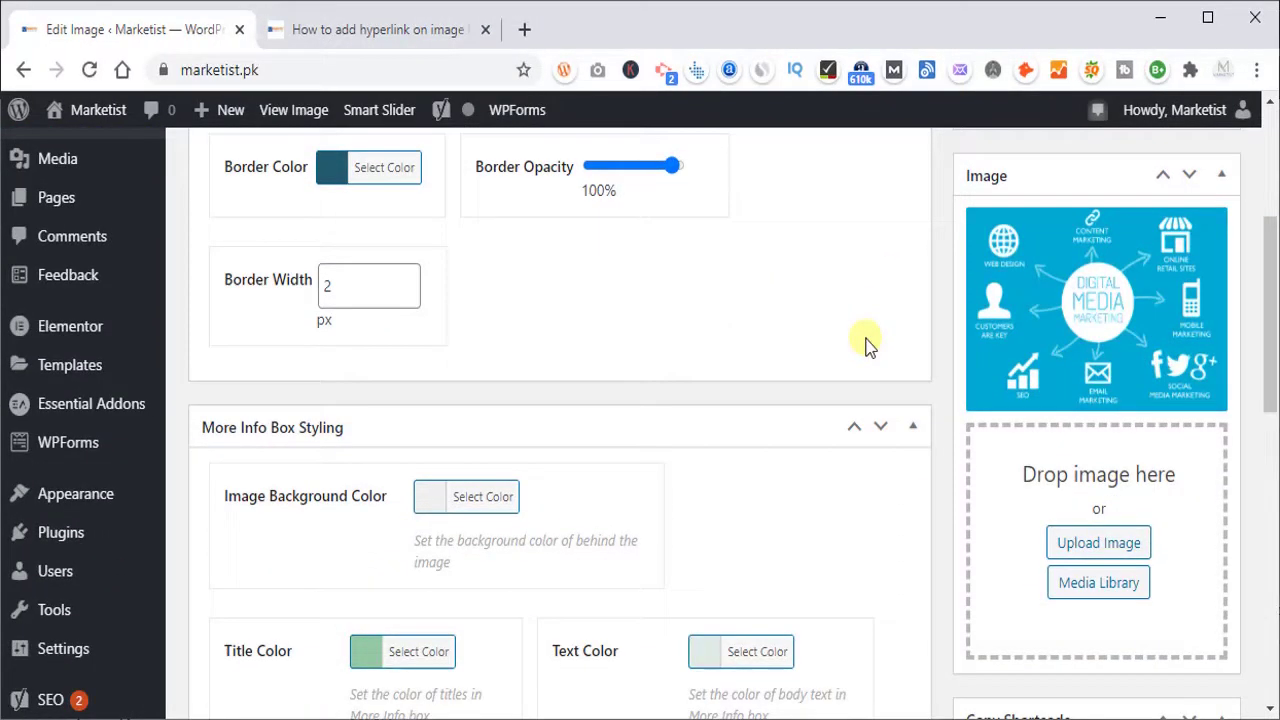
mouse_move(990, 310)
scroll(731, 343, "up", 5)
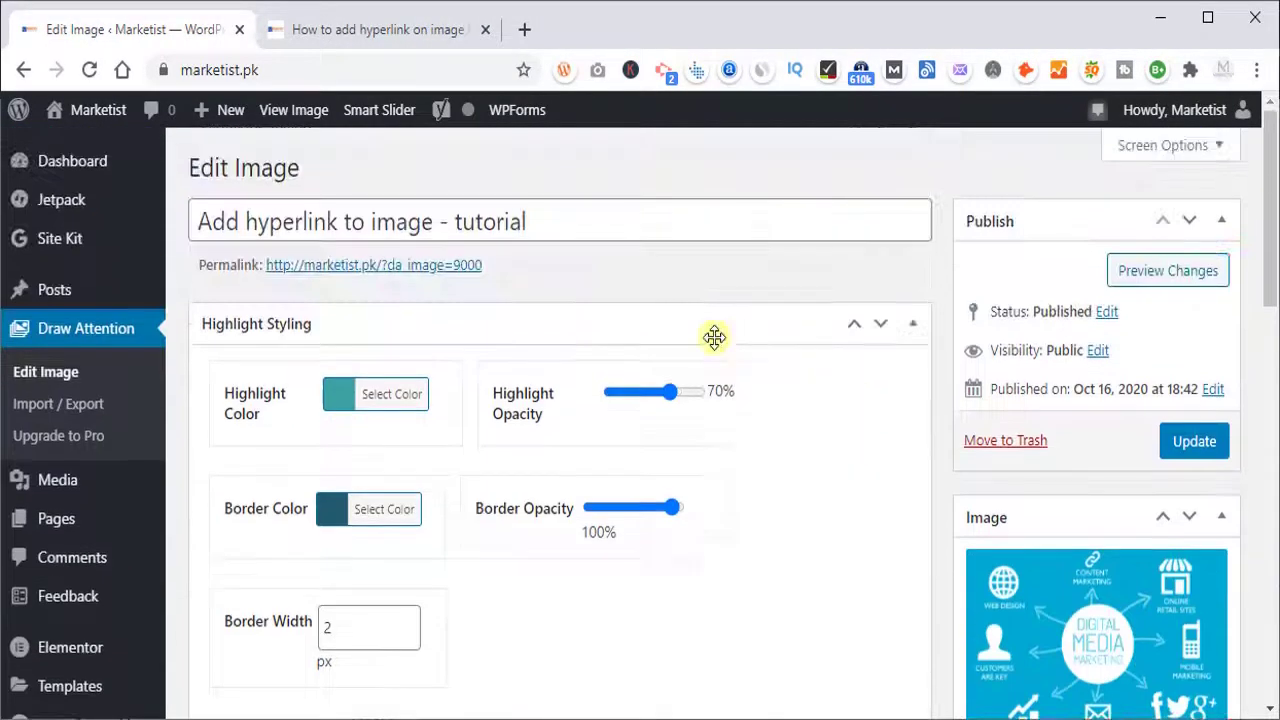
scroll(997, 316, "down", 10)
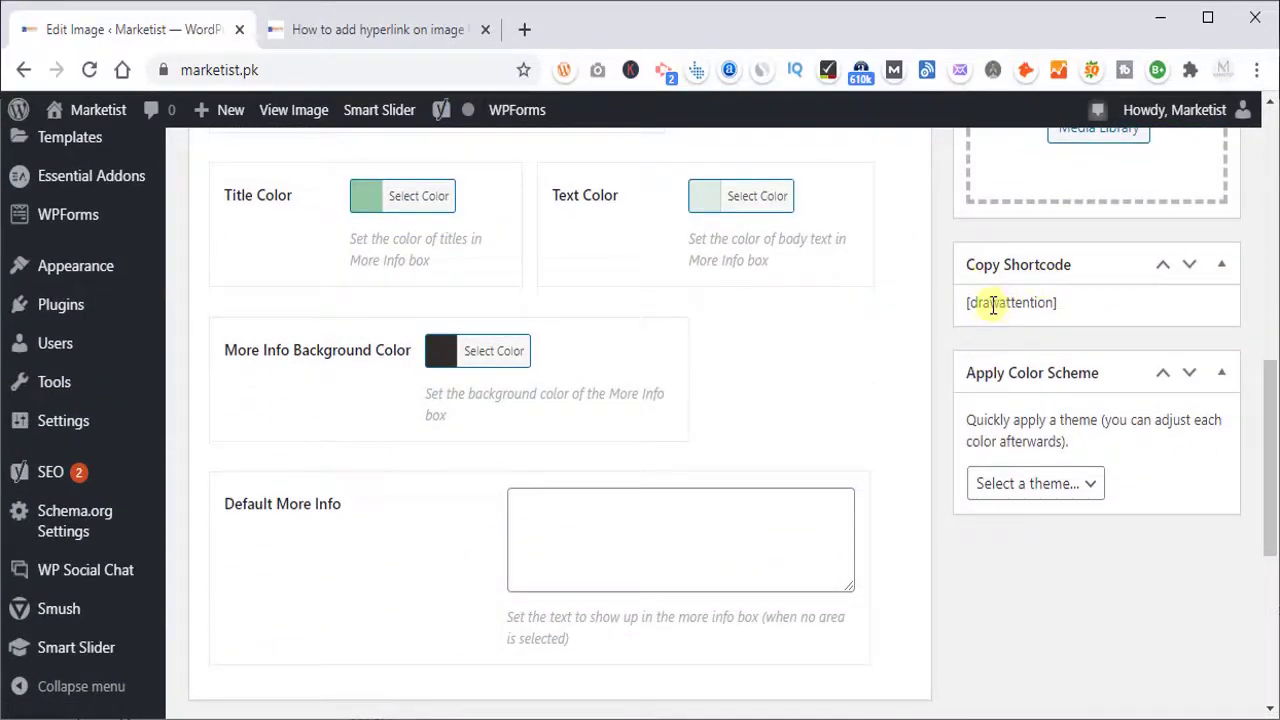
left_click(993, 306)
scroll(394, 463, "up", 10)
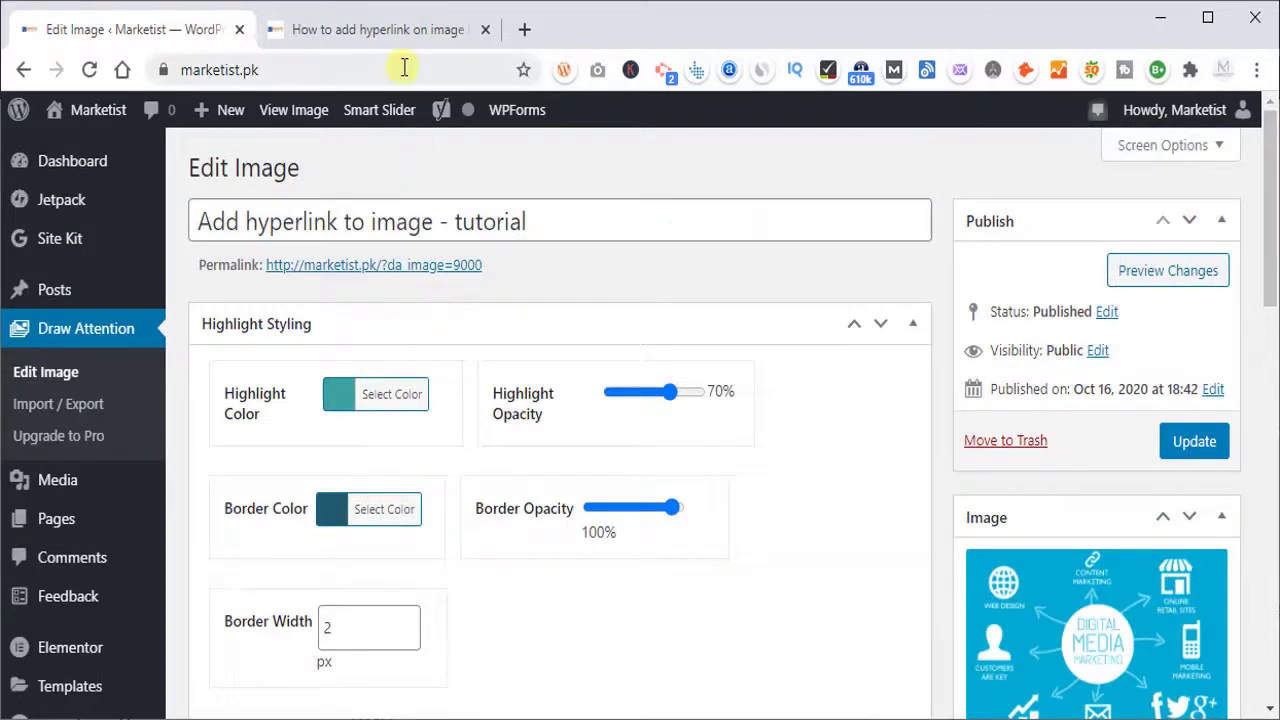
- Test the Web Design hotspot on the live sample page, look over the linked page and return to the image
left_click(385, 34)
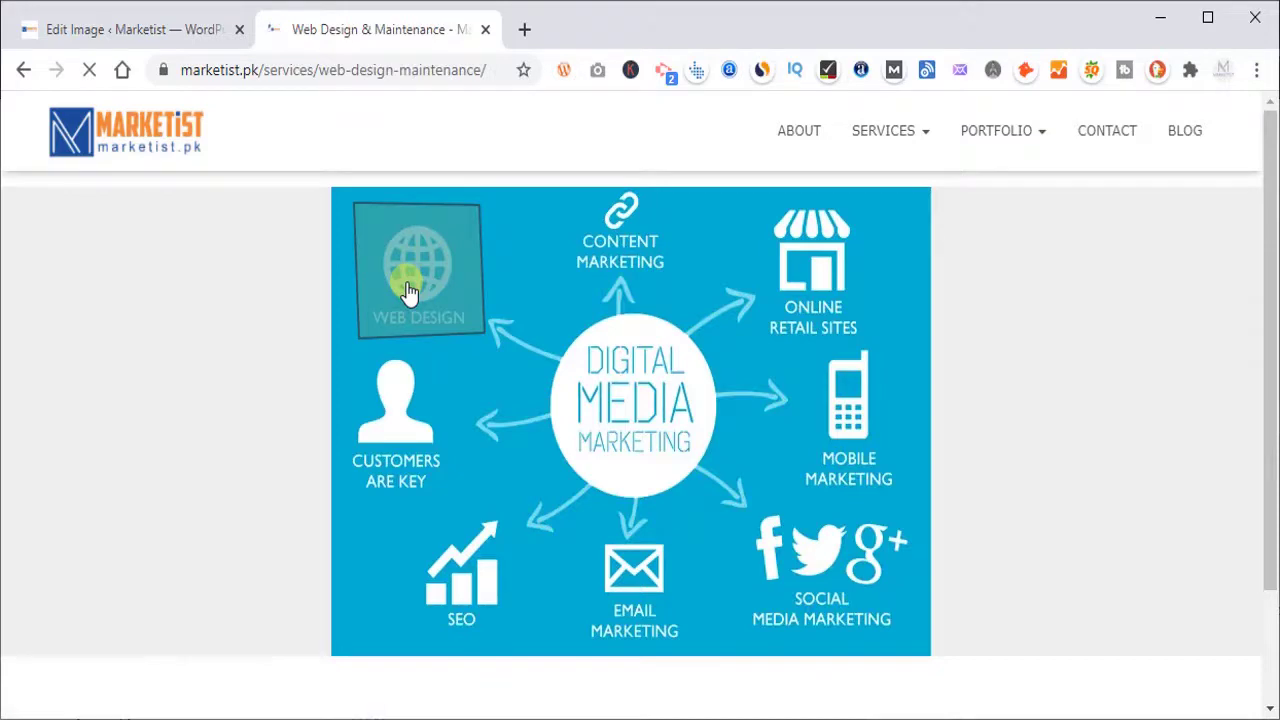
scroll(395, 272, "down", 5)
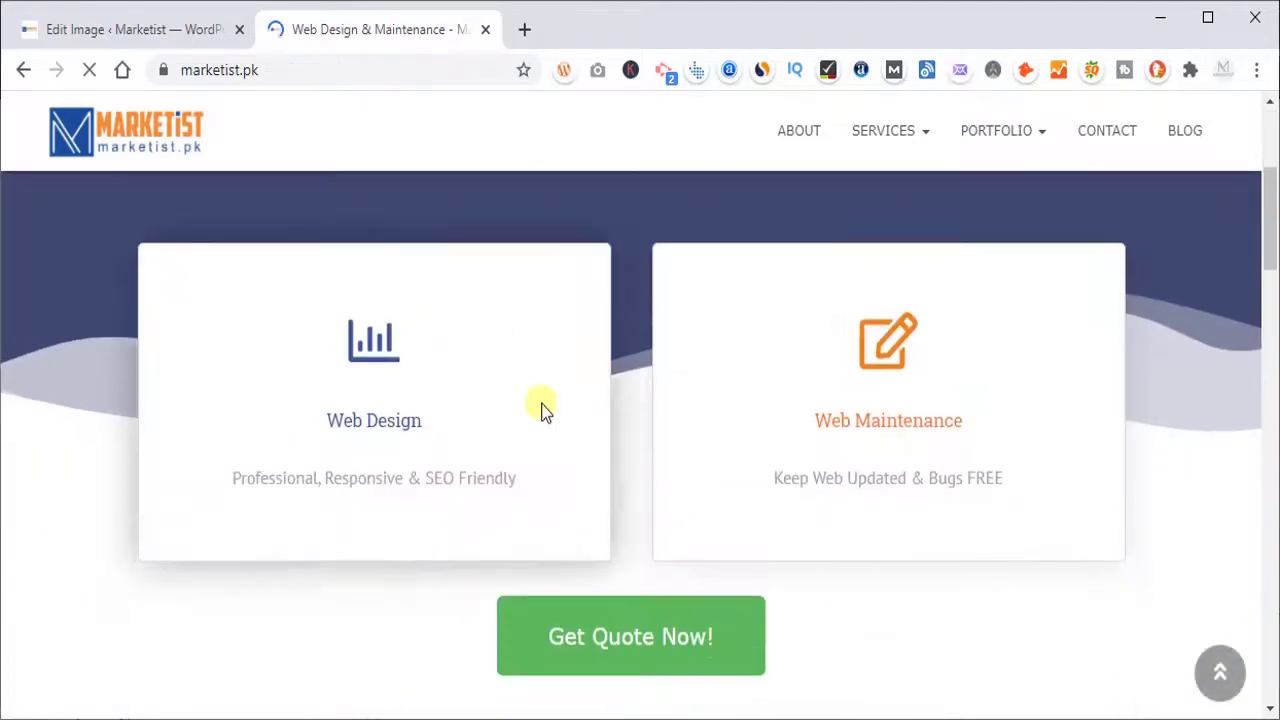
scroll(543, 412, "up", 3)
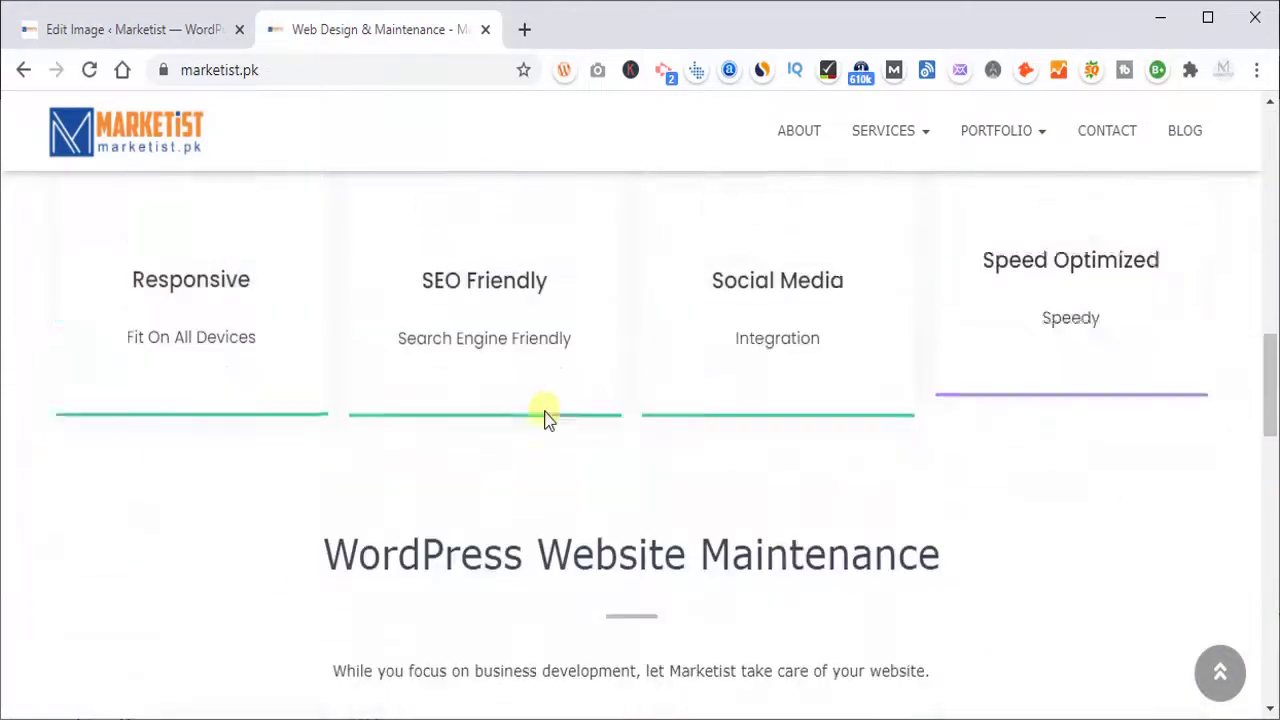
left_click(23, 72)
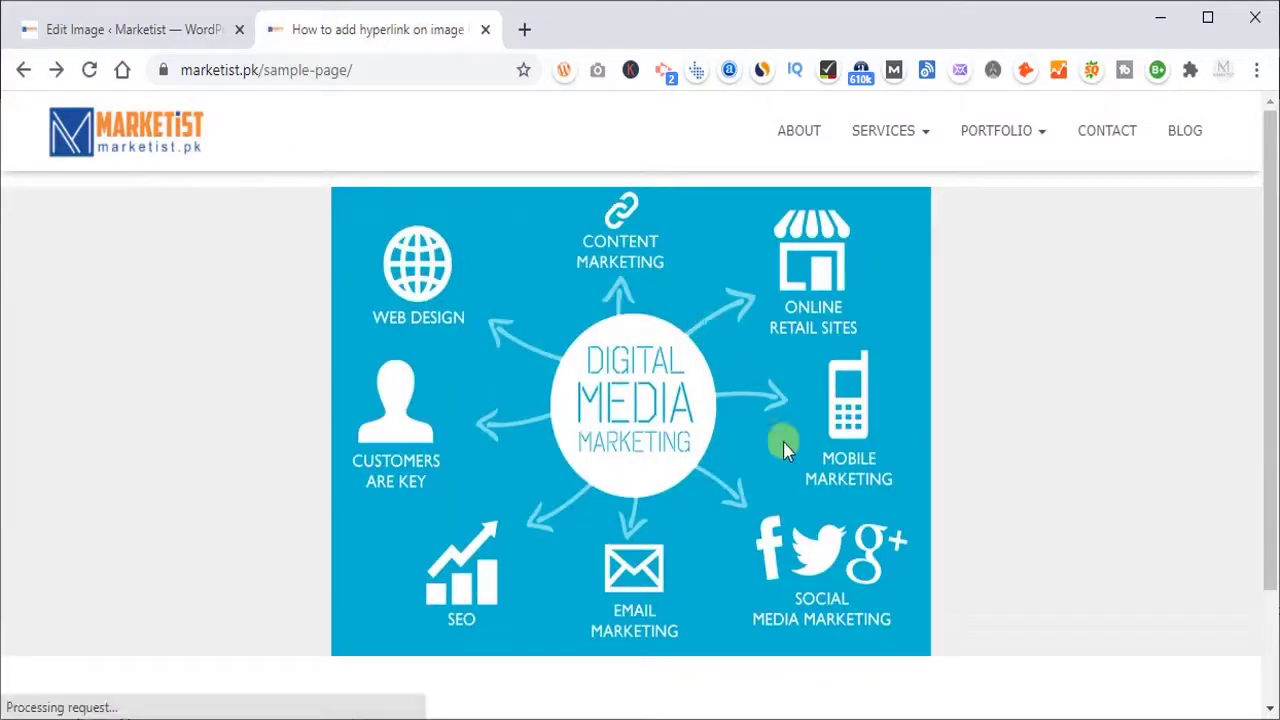
- Test the Online Retail Sites and Customers Are Key hotspots, returning to the sample page after each
left_click(814, 284)
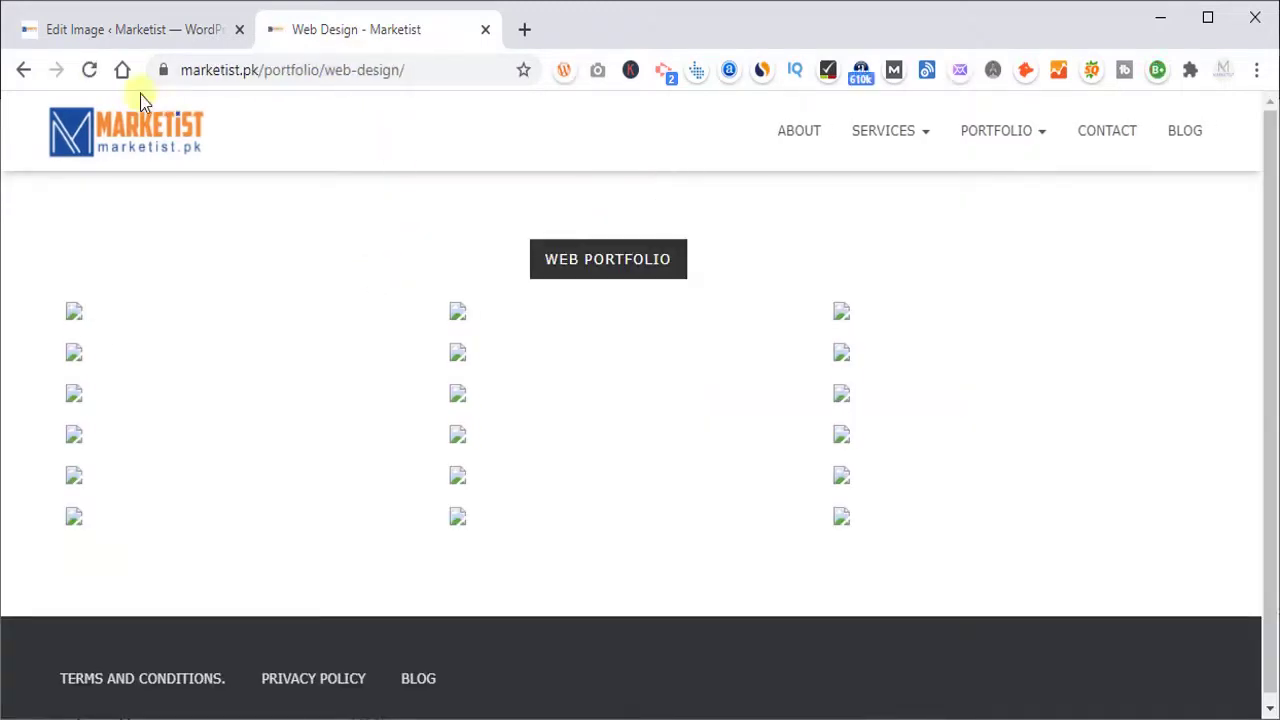
left_click(24, 70)
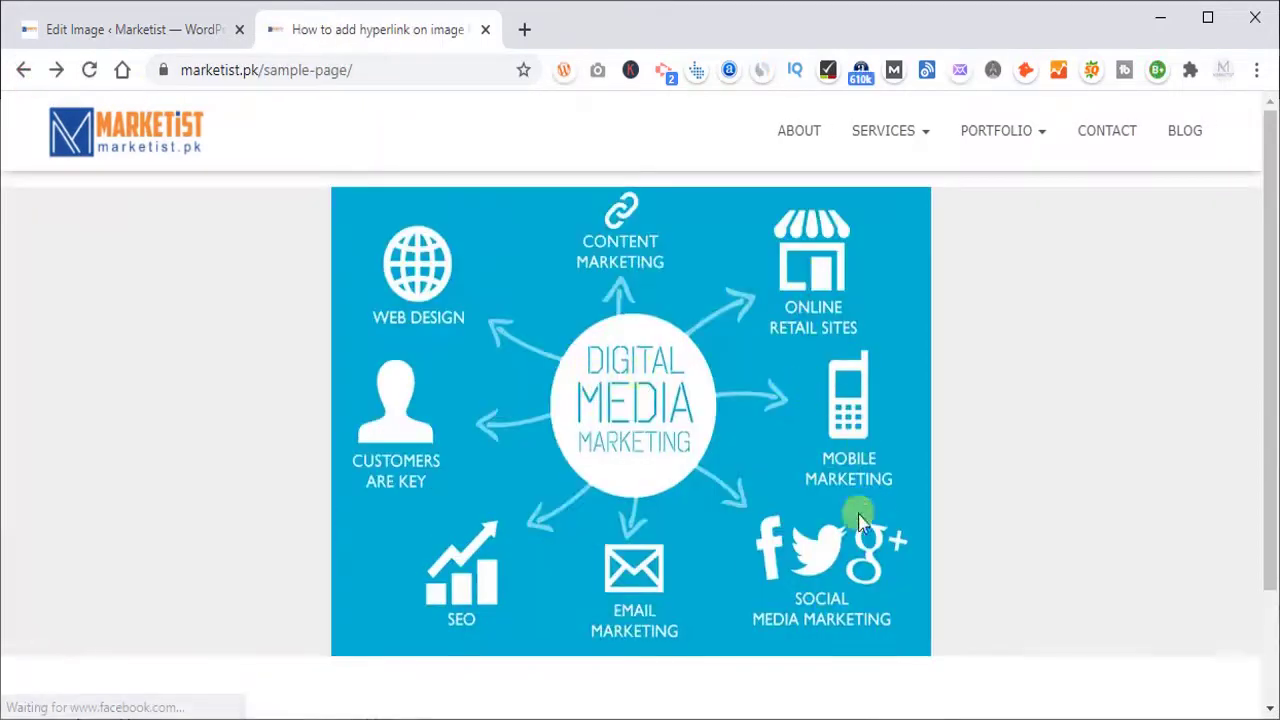
left_click(497, 410)
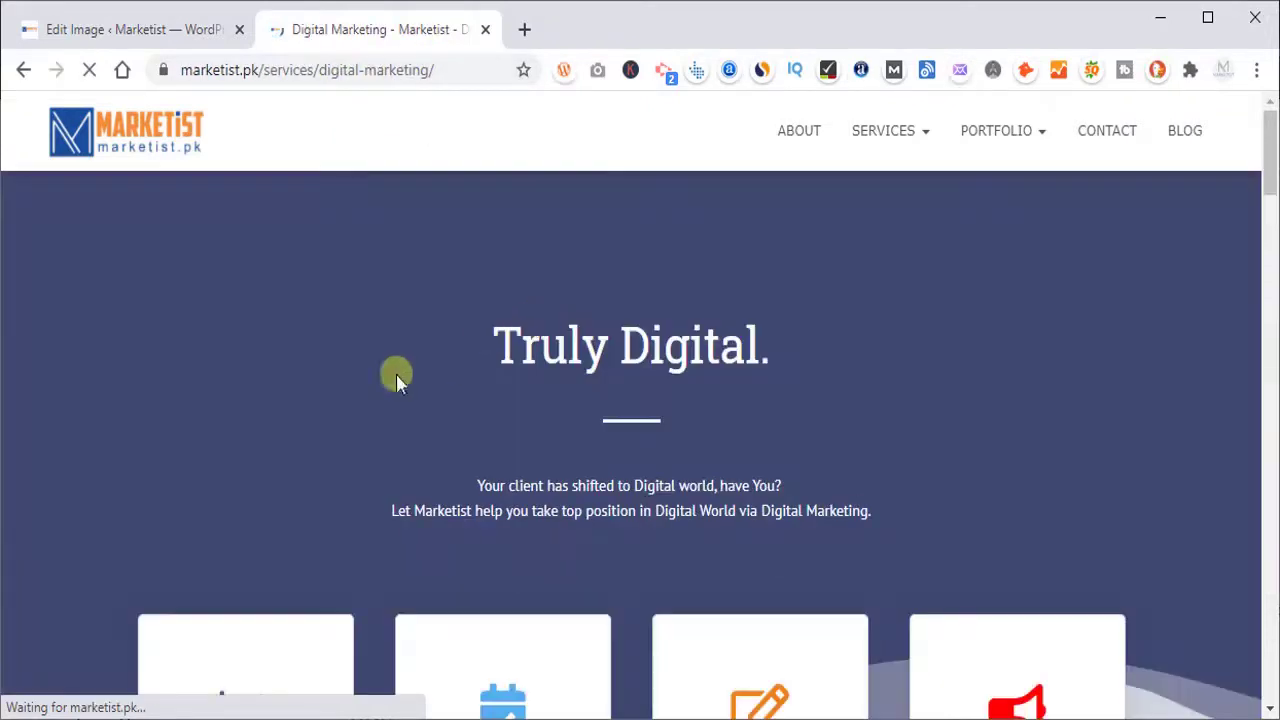
left_click(24, 71)
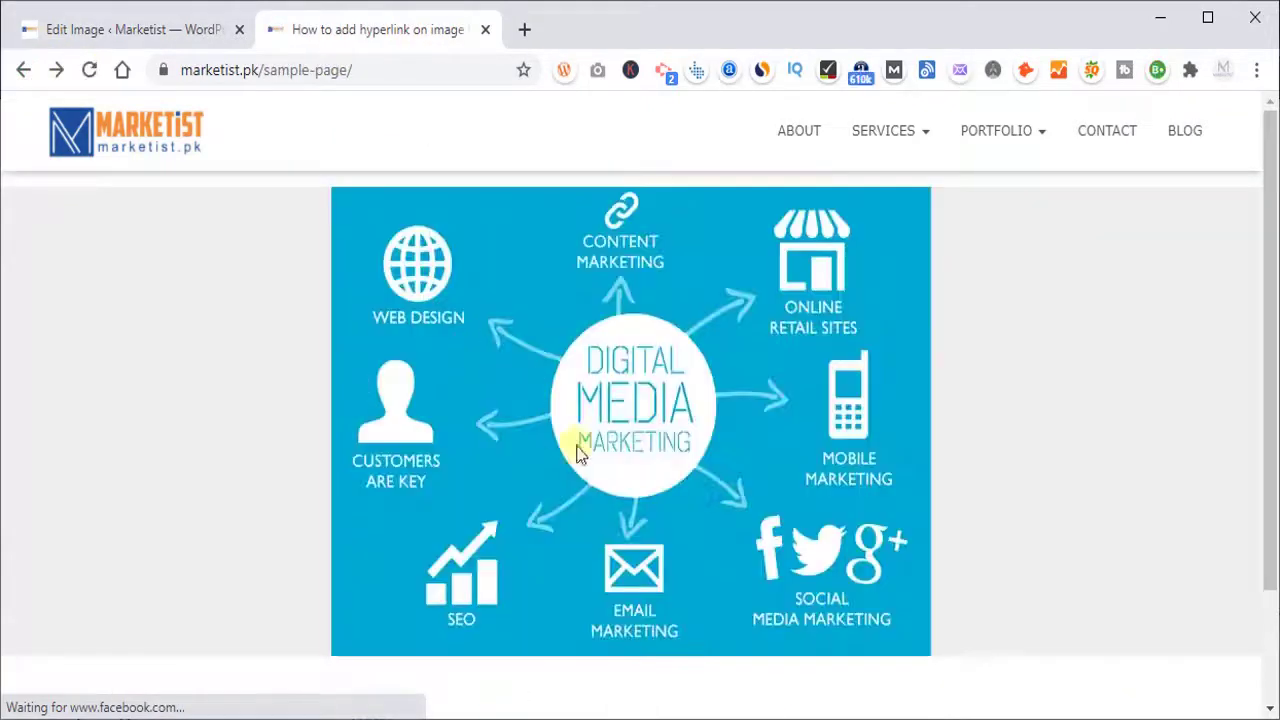
- Return to the image editor and review the highlight styling and the uploaded Digital Media Marketing image
left_click(94, 32)
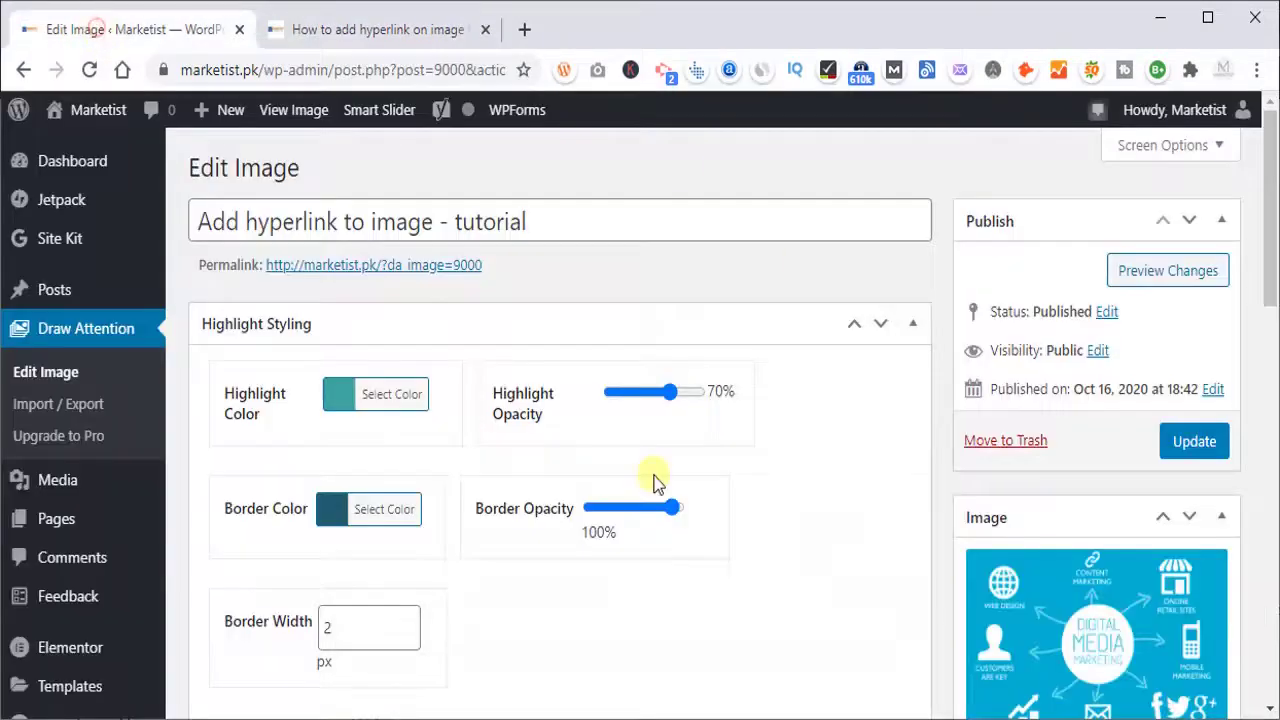
scroll(654, 477, "down", 4)
scroll(1123, 260, "up", 2)
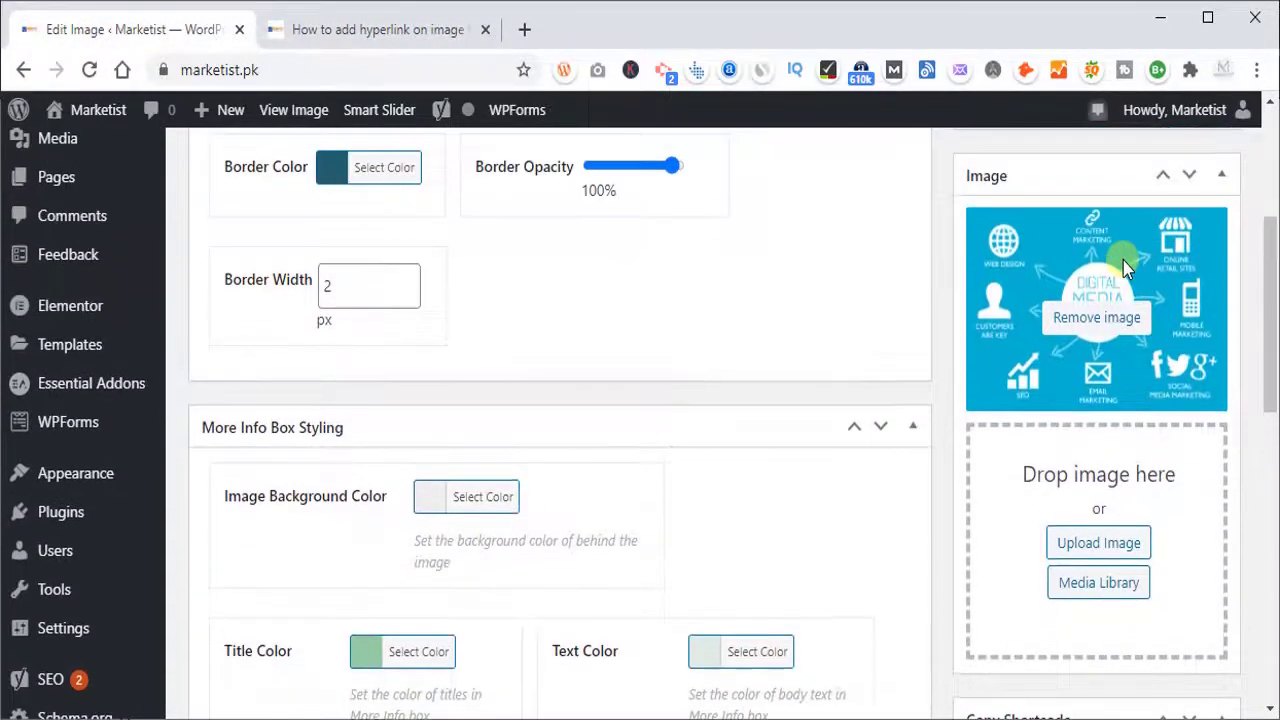
scroll(659, 347, "up", 1)
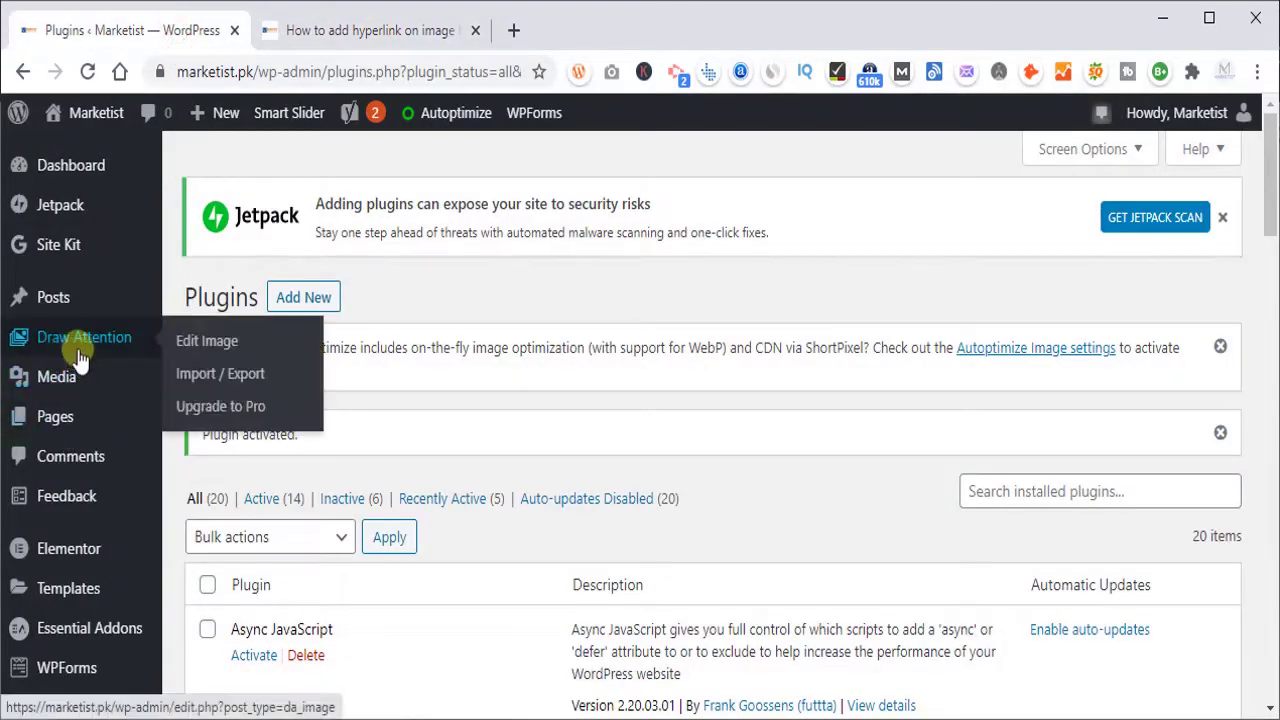
- Check how the interactive image loads on the sample page and deactivate the Autoptimize plugin
scroll(500, 351, "down", 3)
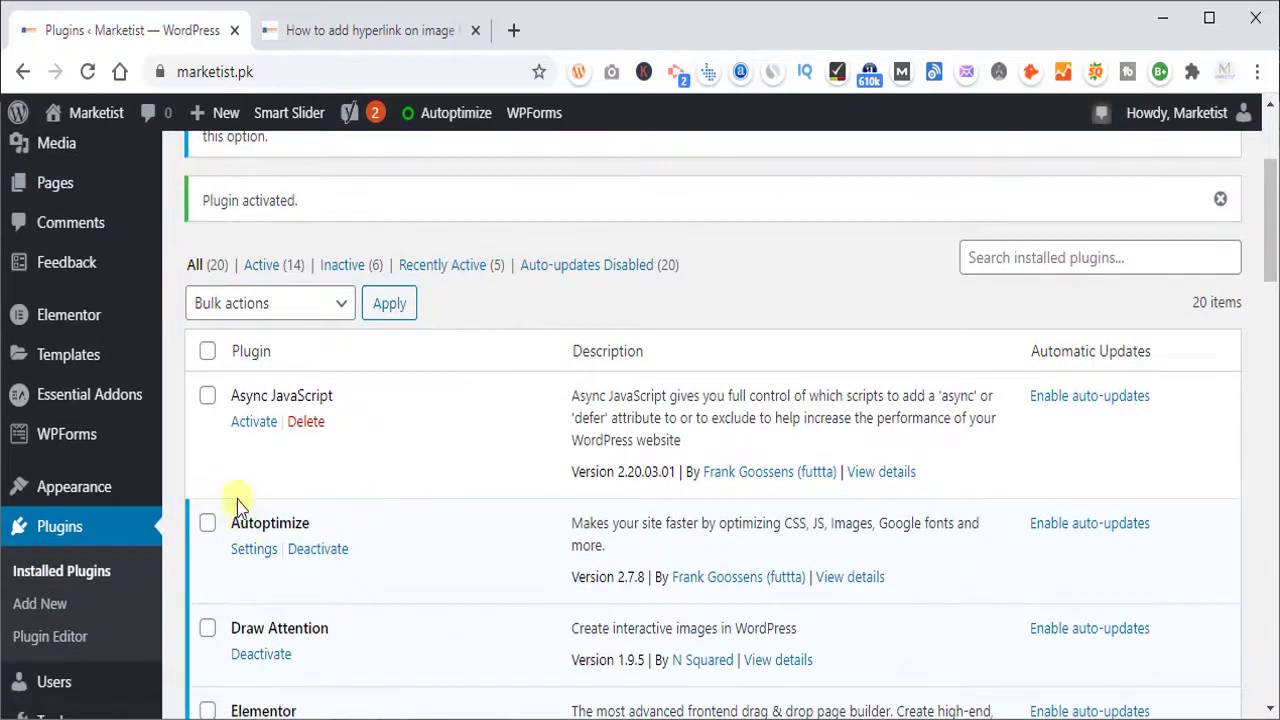
left_click(410, 20)
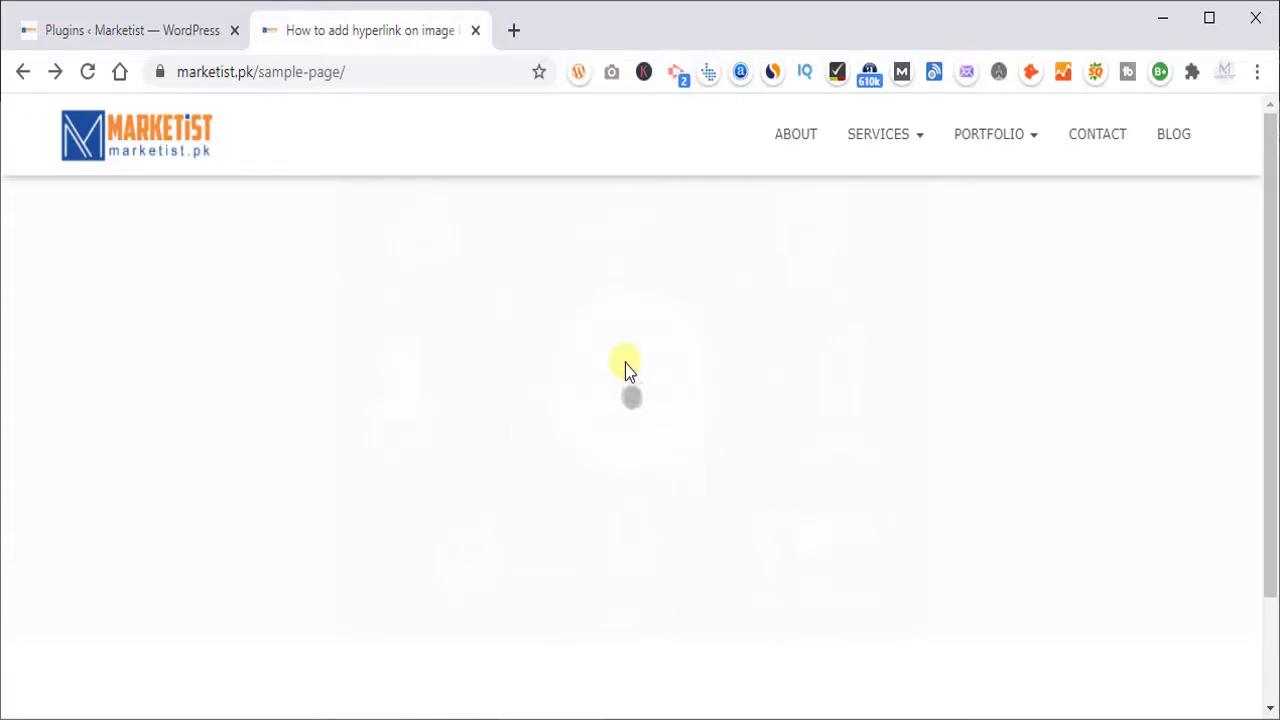
left_click(172, 24)
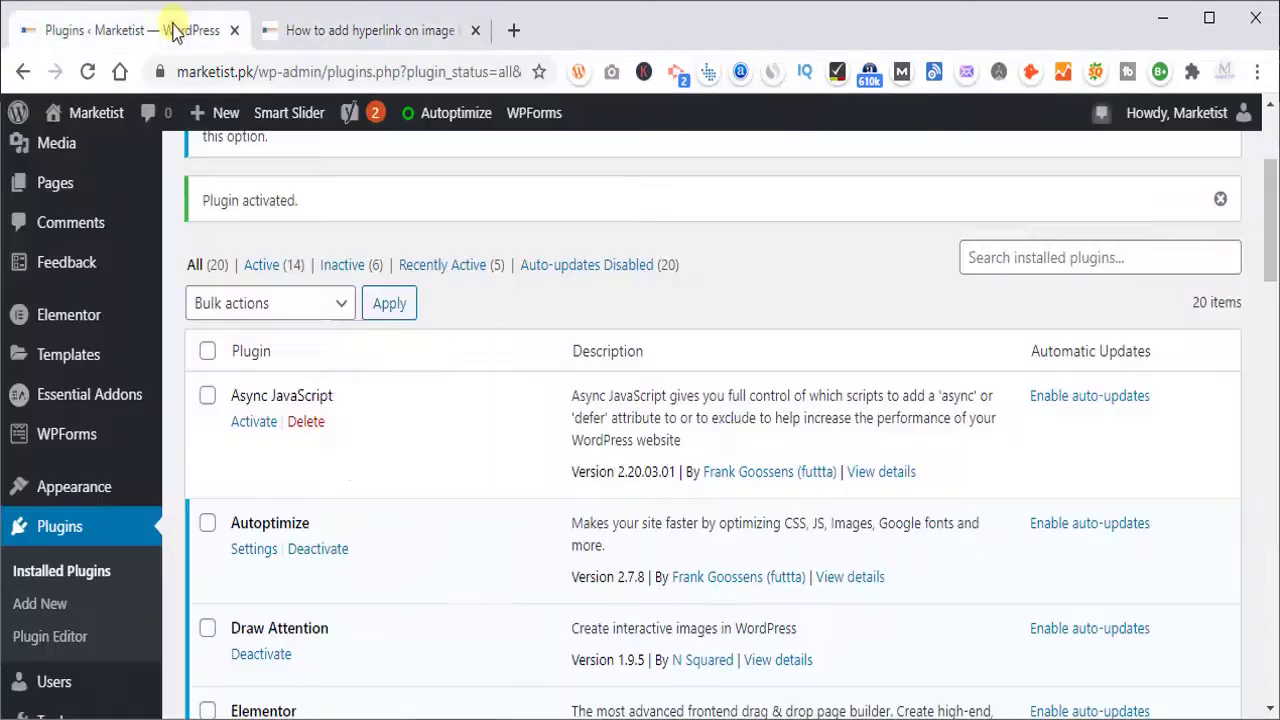
left_click(320, 552)
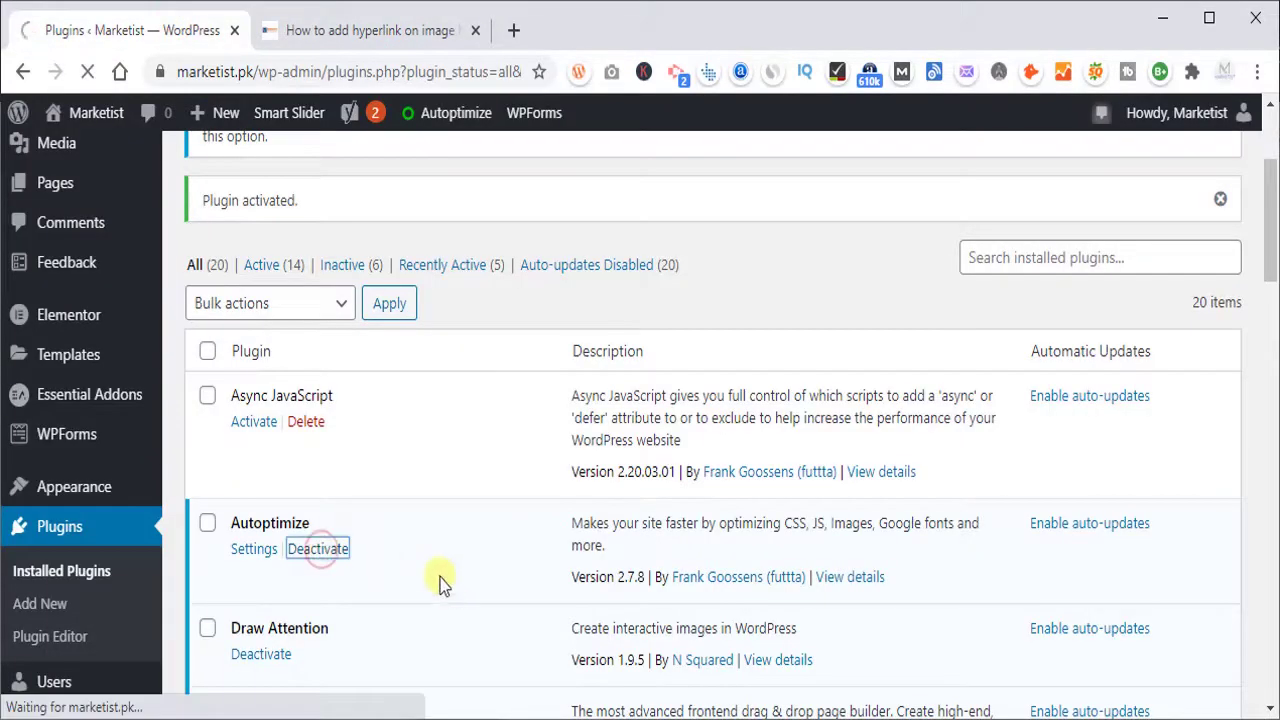
- Reload the live sample page and check the interactive image
left_click(323, 41)
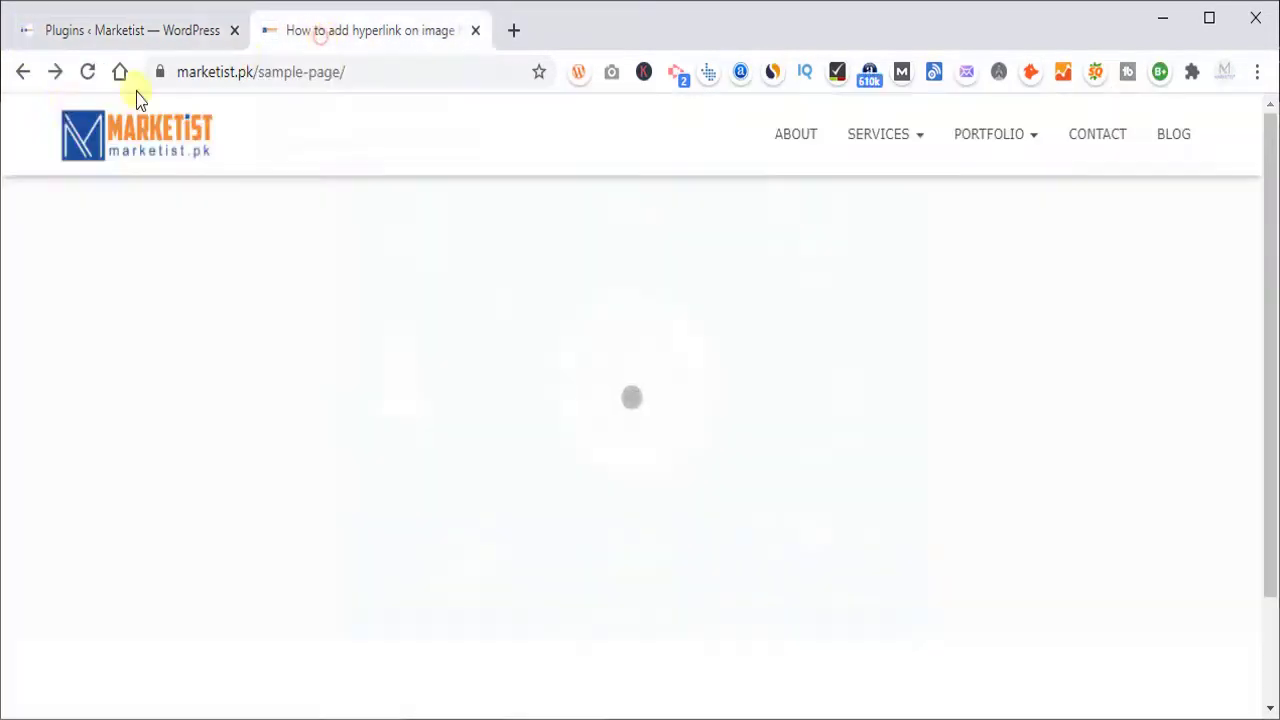
left_click(89, 74)
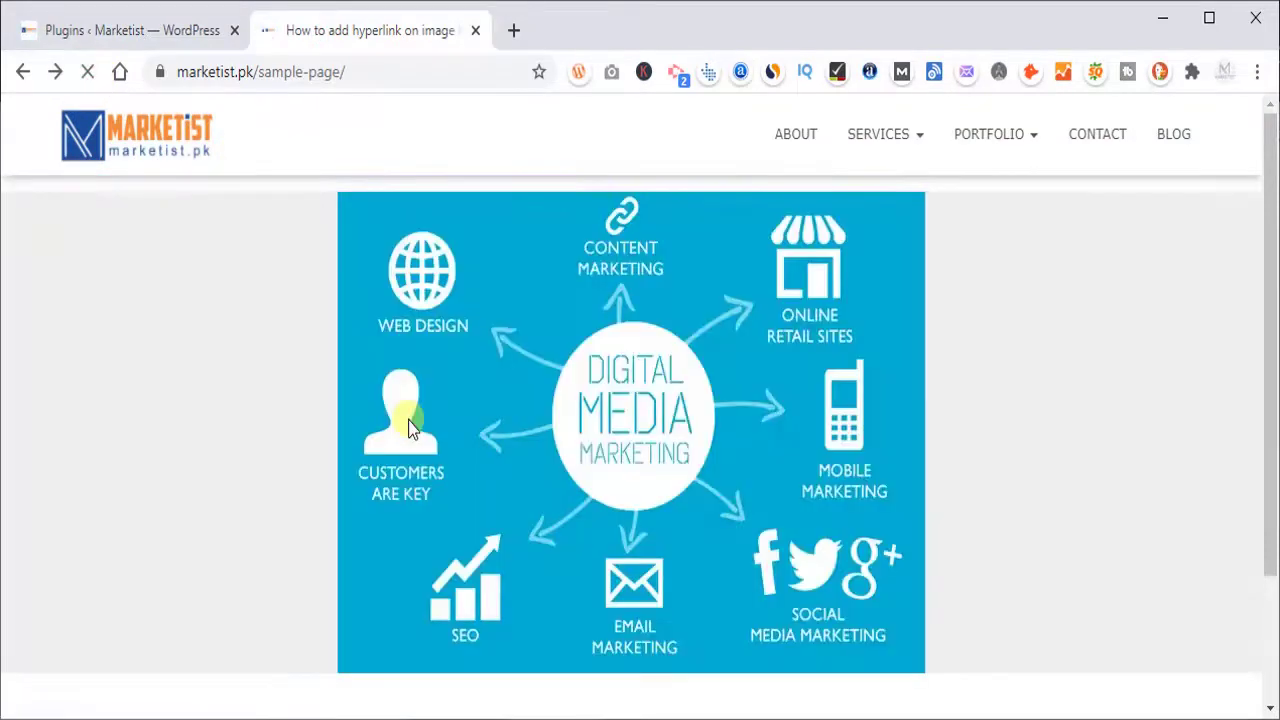
scroll(868, 490, "down", 1)
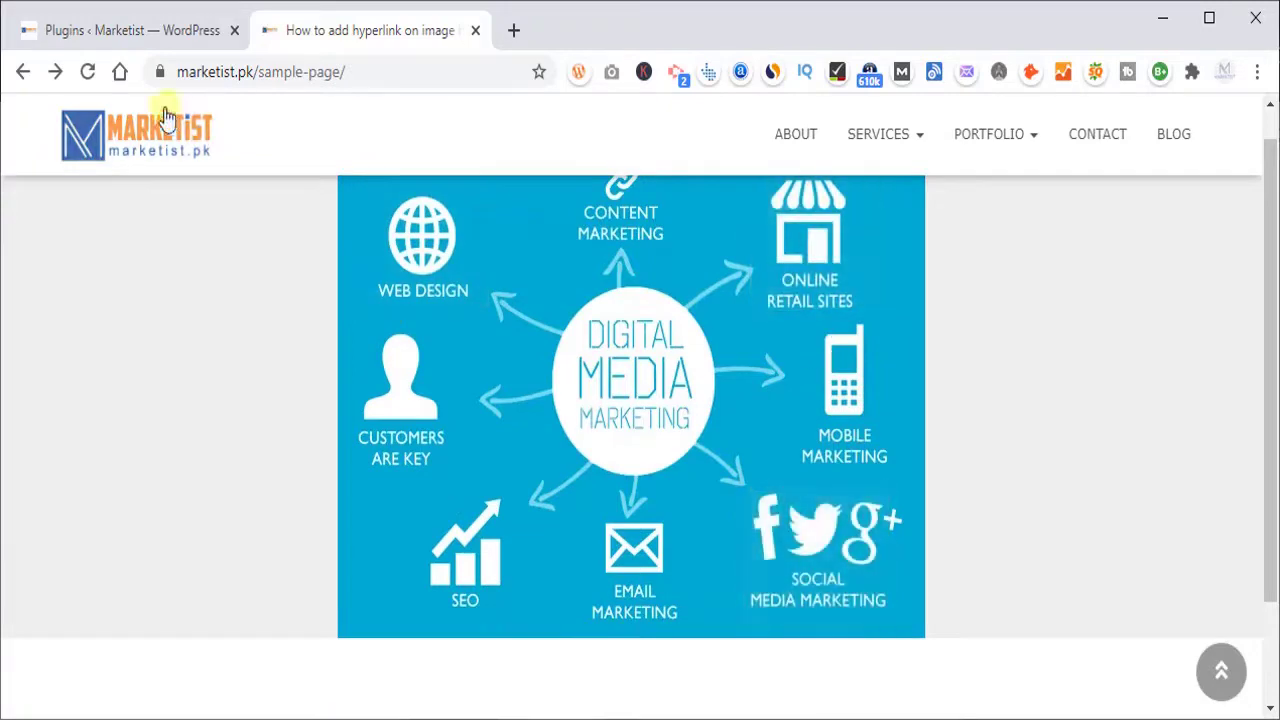
- Review the Autoptimize and Draw Attention entries among the installed plugins and go back to the sample page
left_click(48, 36)
scroll(290, 455, "down", 3)
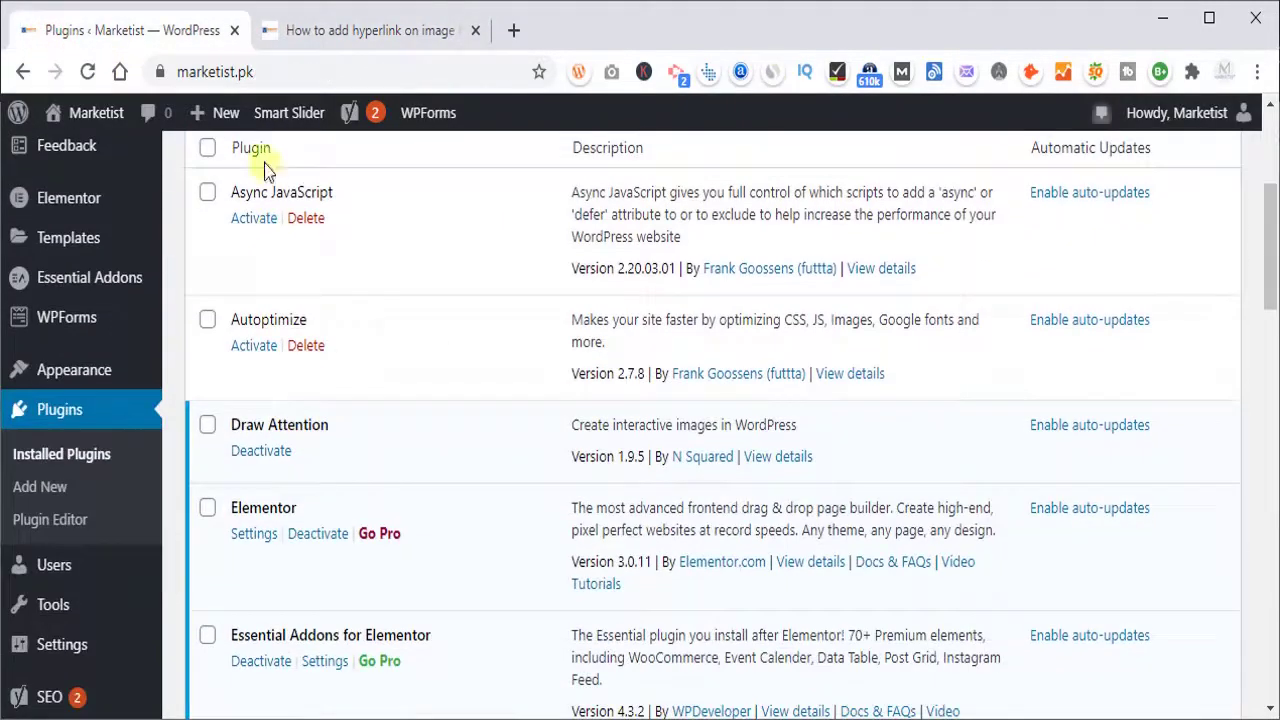
scroll(250, 190, "up", 3)
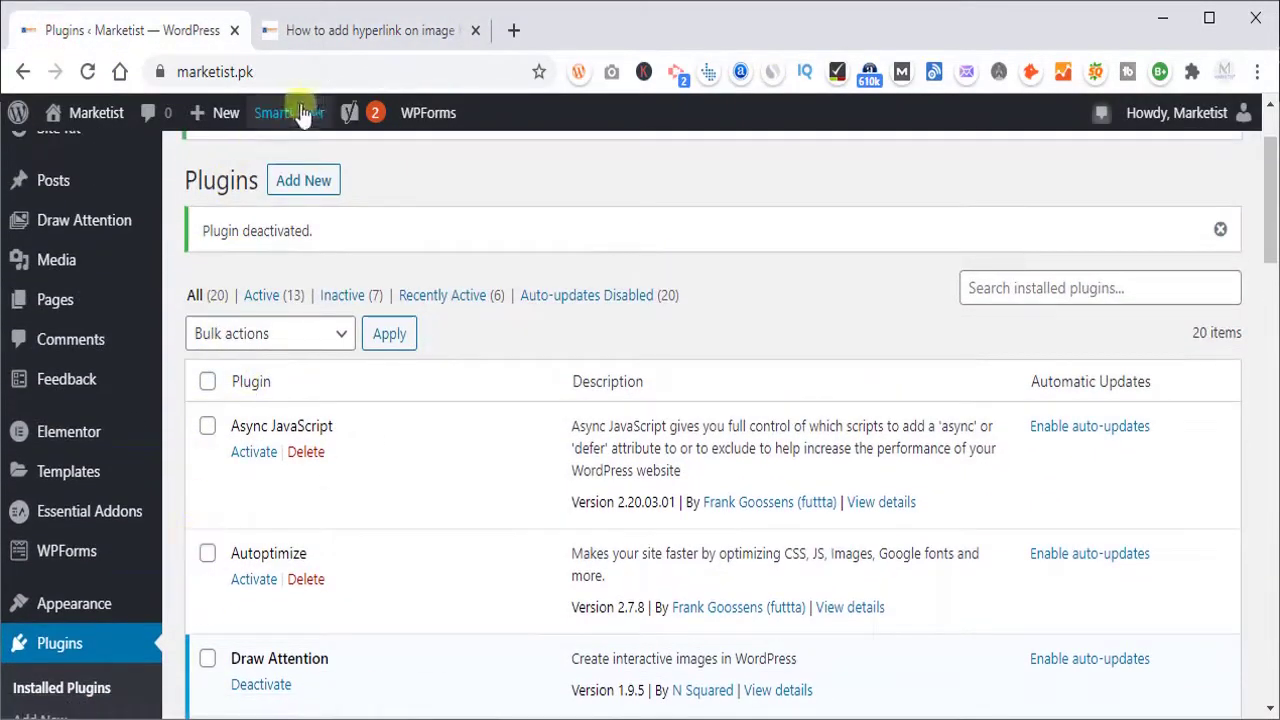
left_click(325, 33)
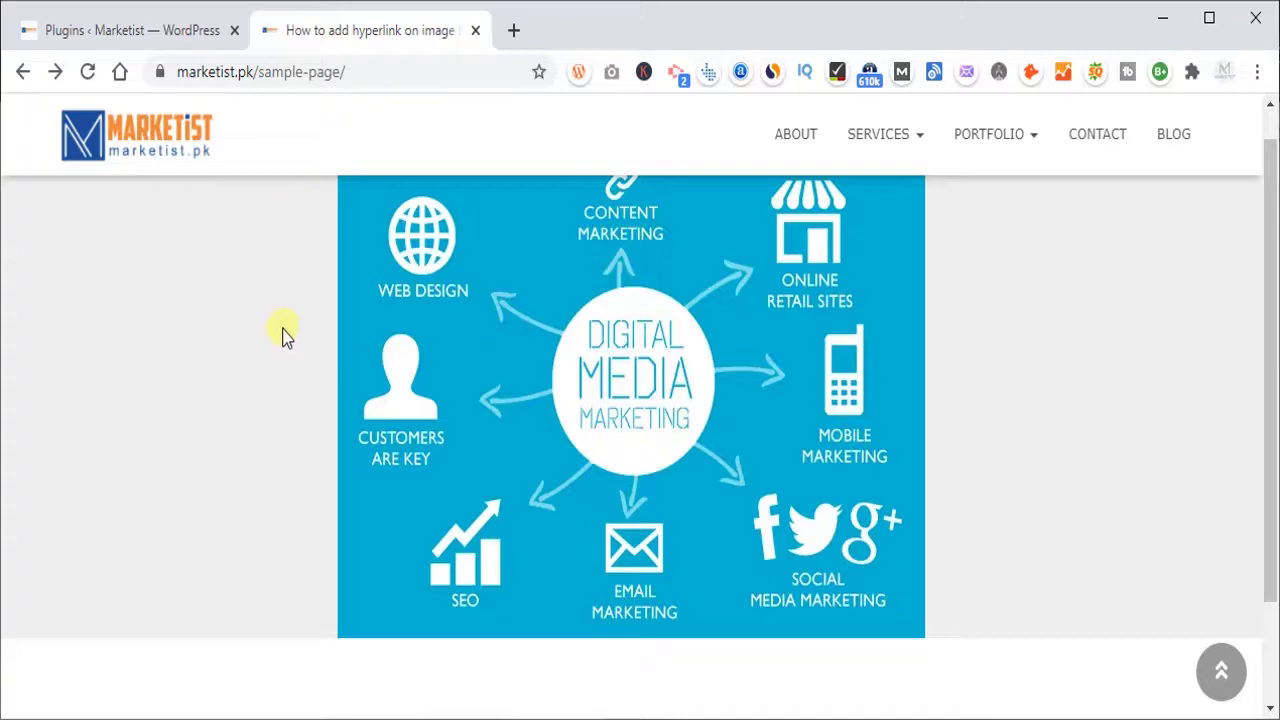
- Switch to the Marketist YouTube channel and look over its created playlists
left_click(350, 420)
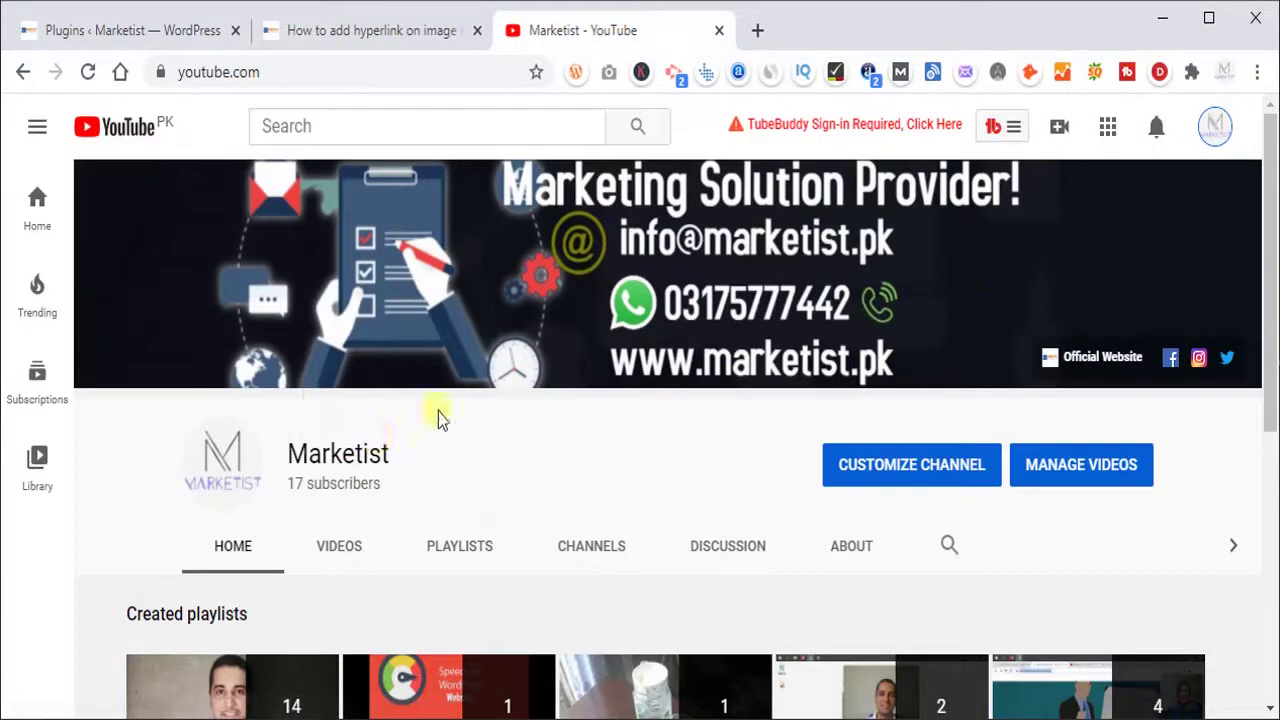
scroll(517, 475, "down", 5)
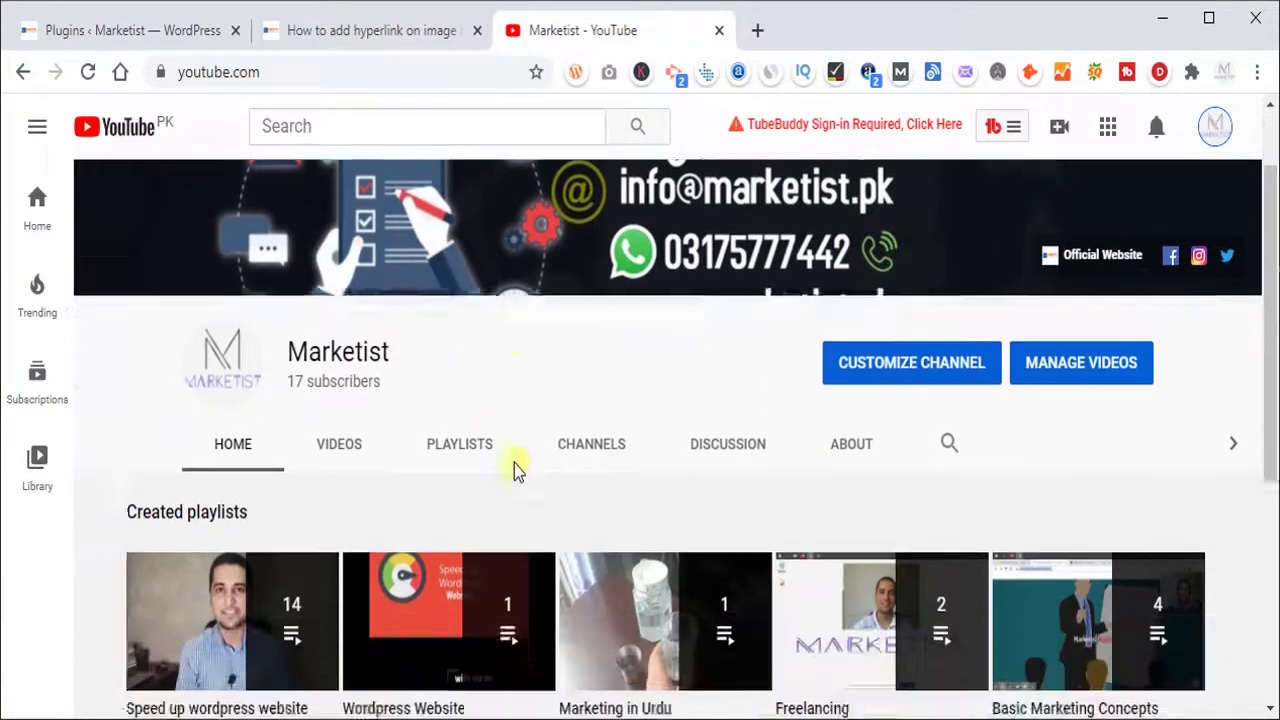